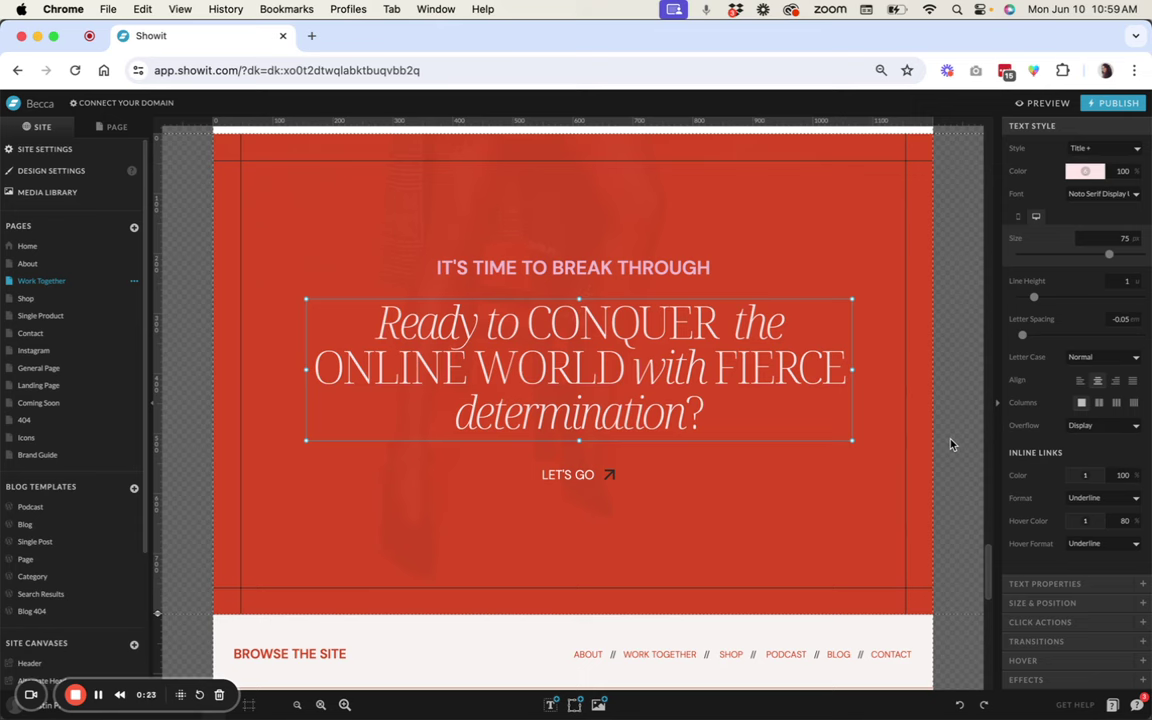
- Browse the Google fonts list in the site's design settings without changing anything, then save
left_click(950, 444)
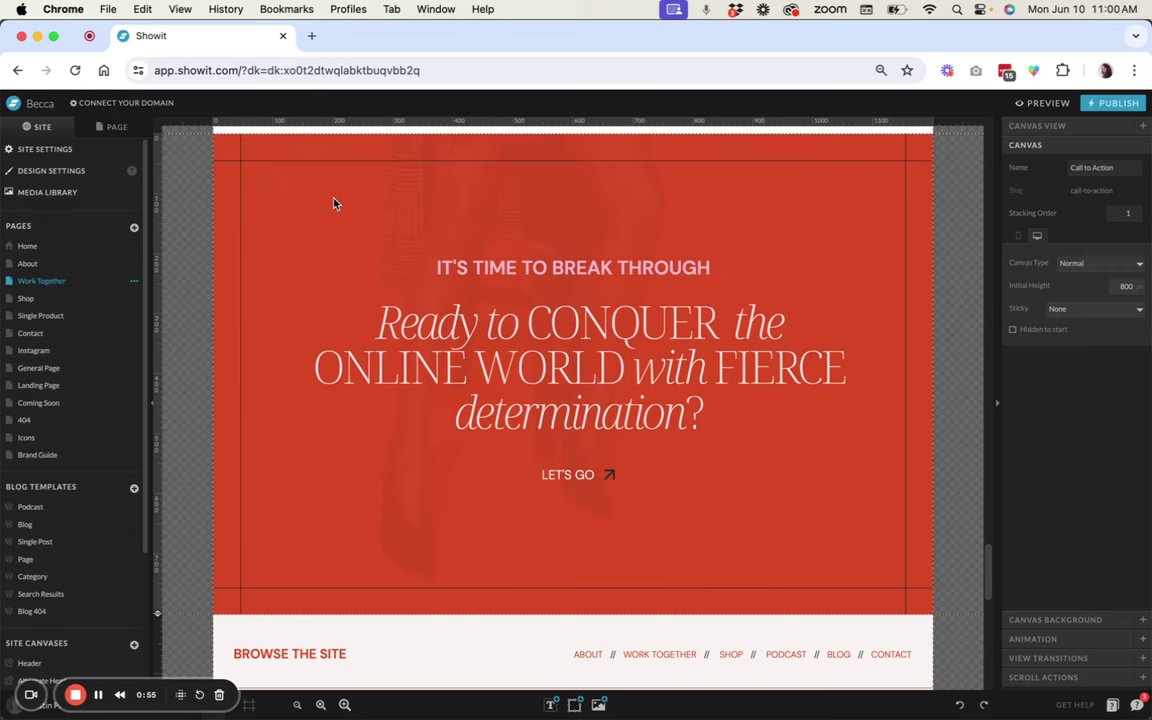
left_click(70, 177)
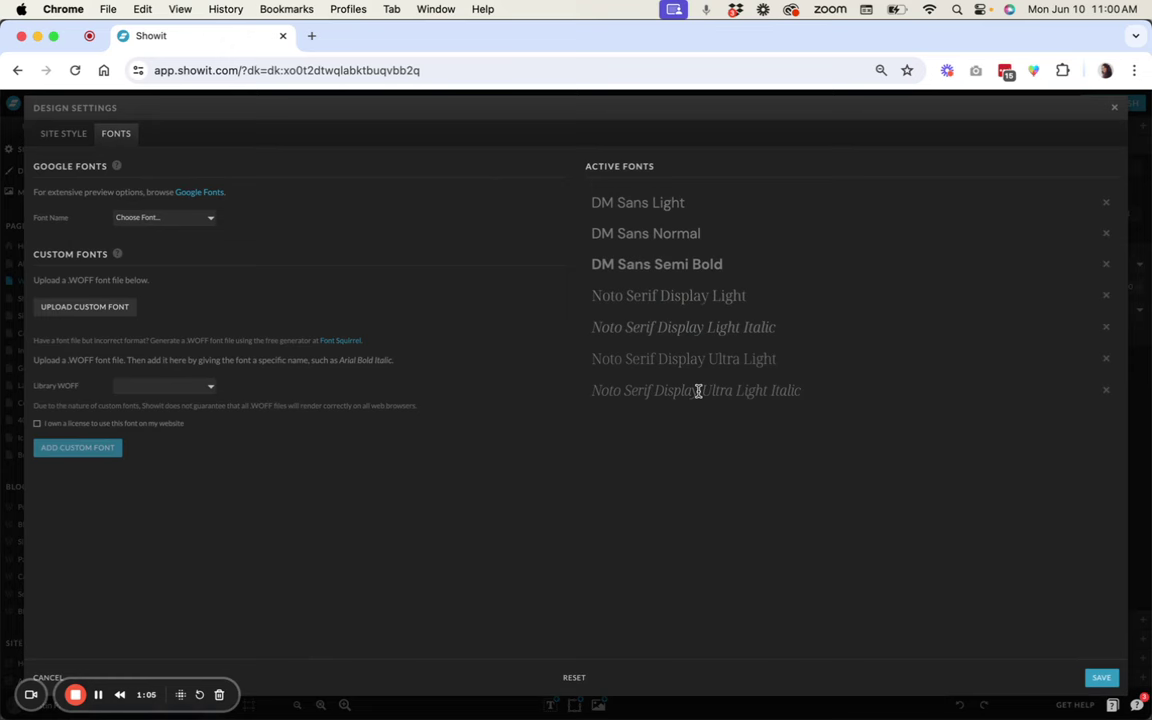
left_click(180, 221)
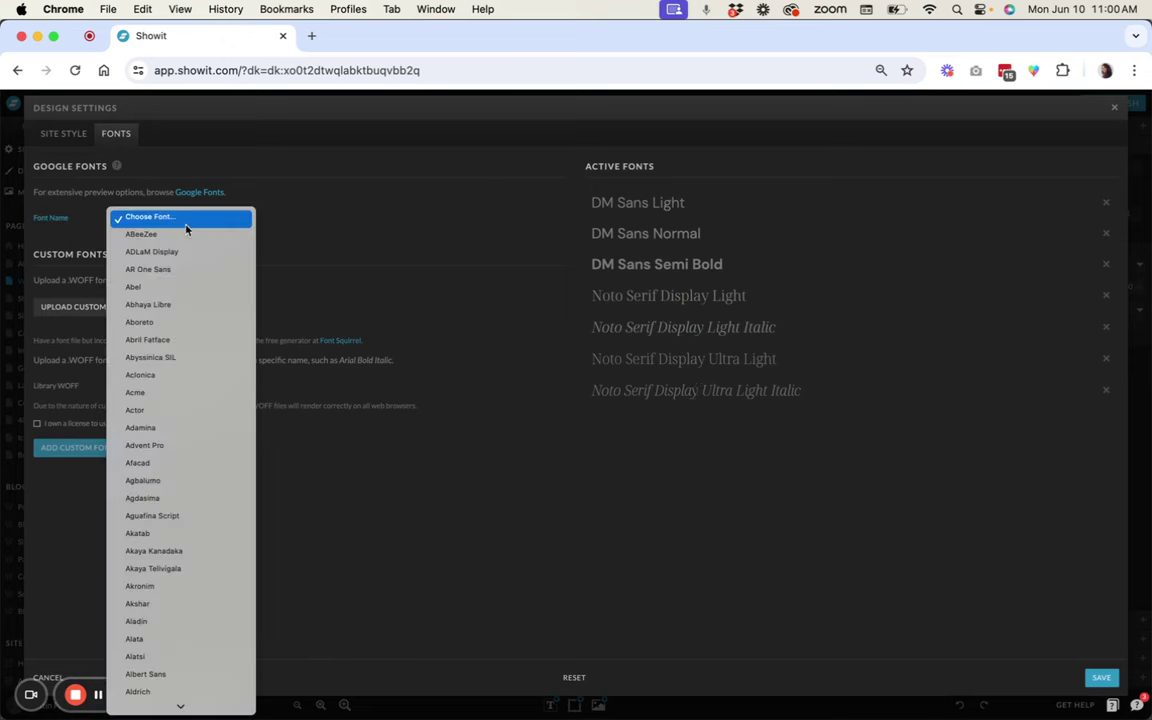
scroll(194, 502, "down", 5)
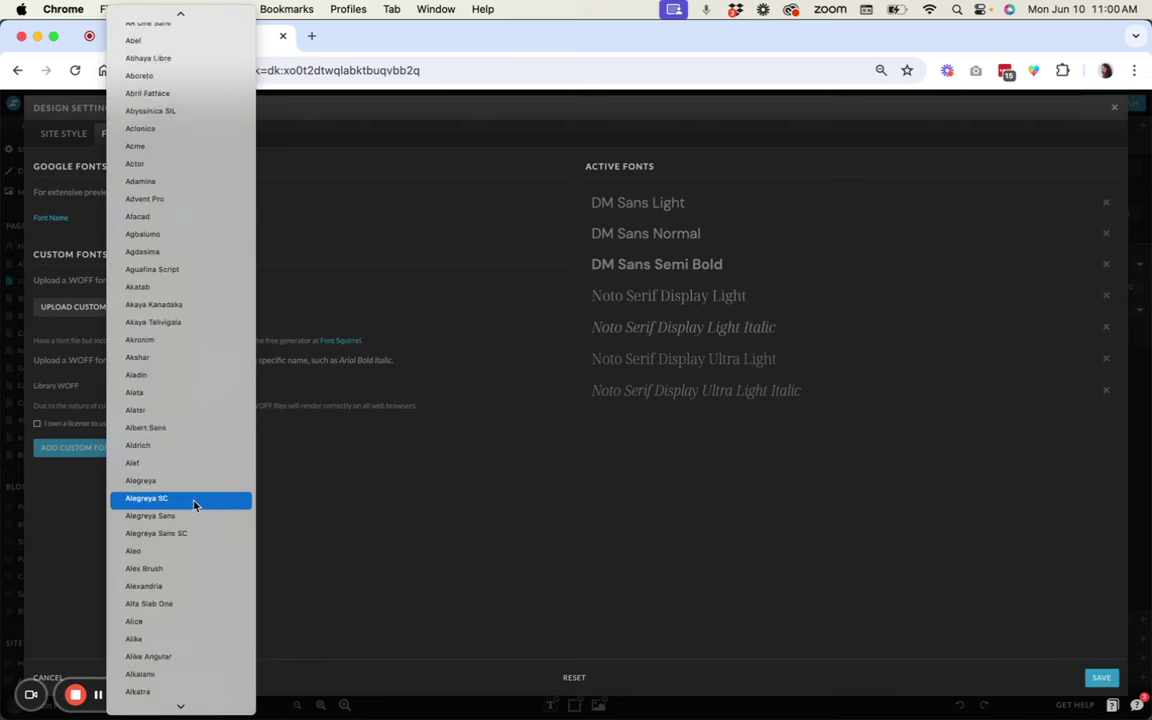
scroll(194, 502, "down", 2)
scroll(194, 502, "up", 1)
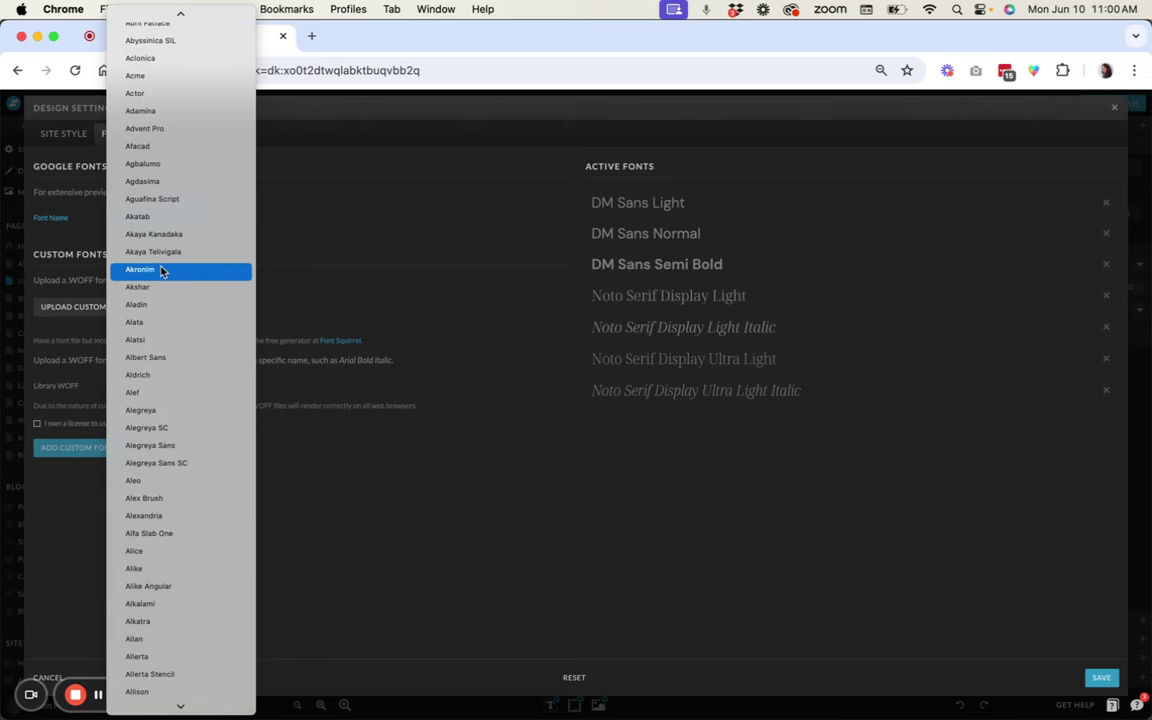
left_click(517, 247)
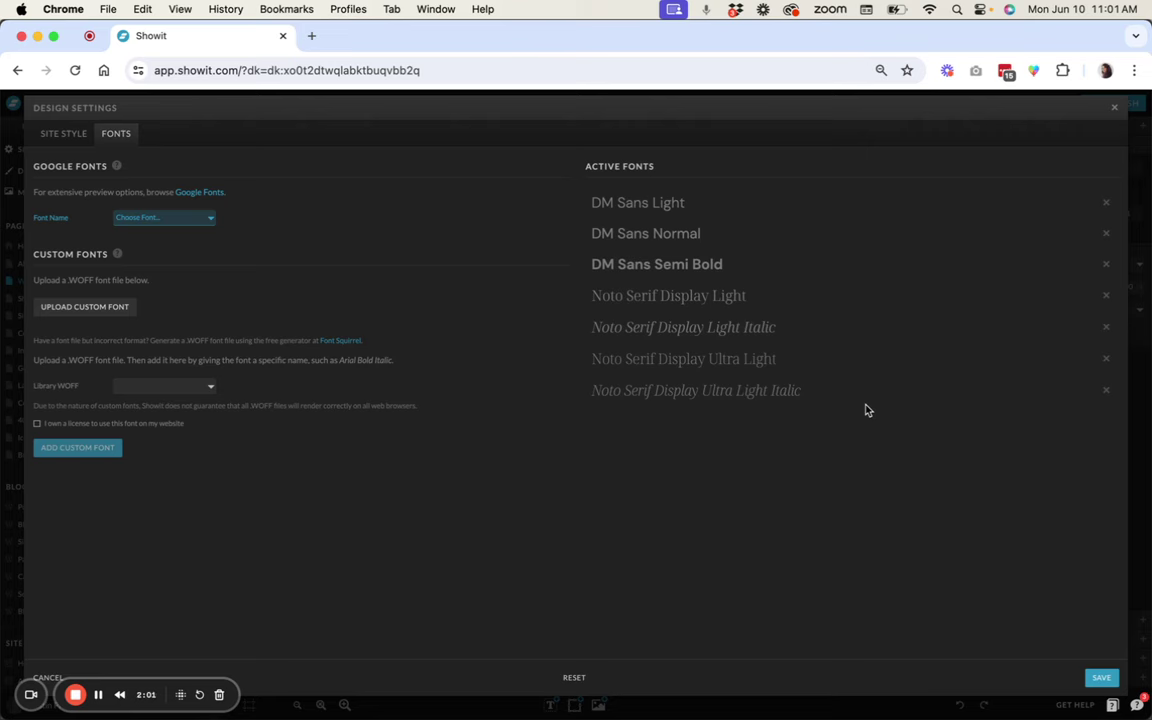
left_click(1101, 677)
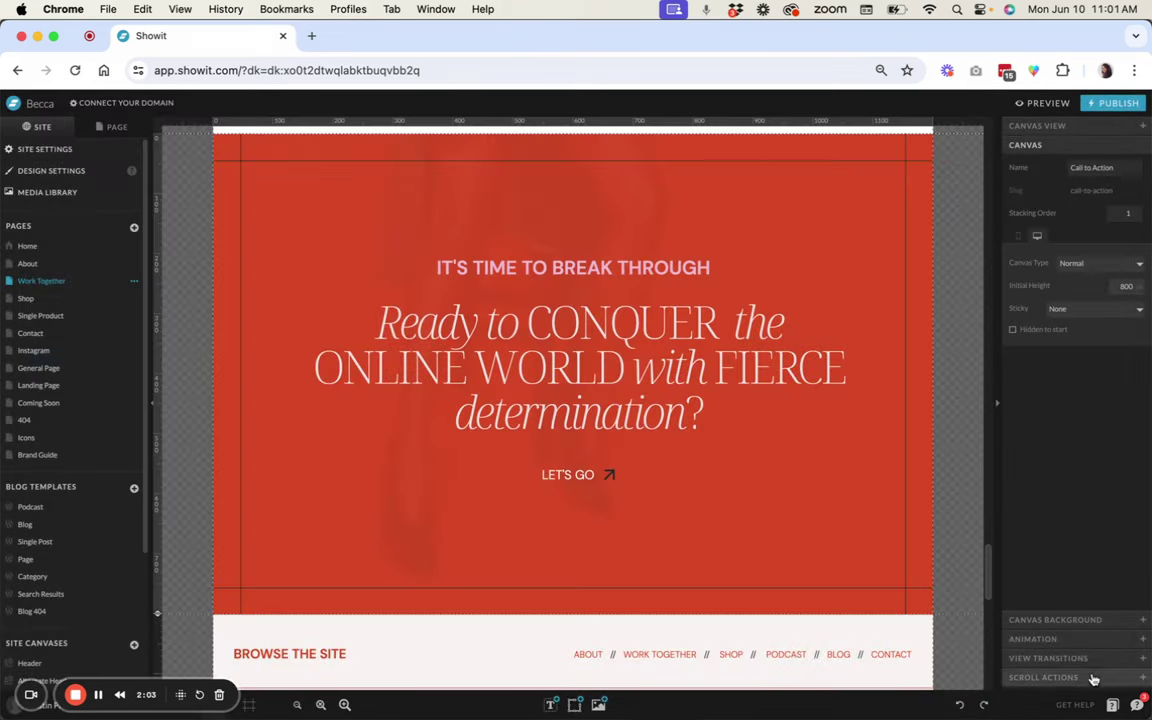
- Keep the CONQUER headline in Noto Serif Display Ultra Light and delete its text
left_click(655, 322)
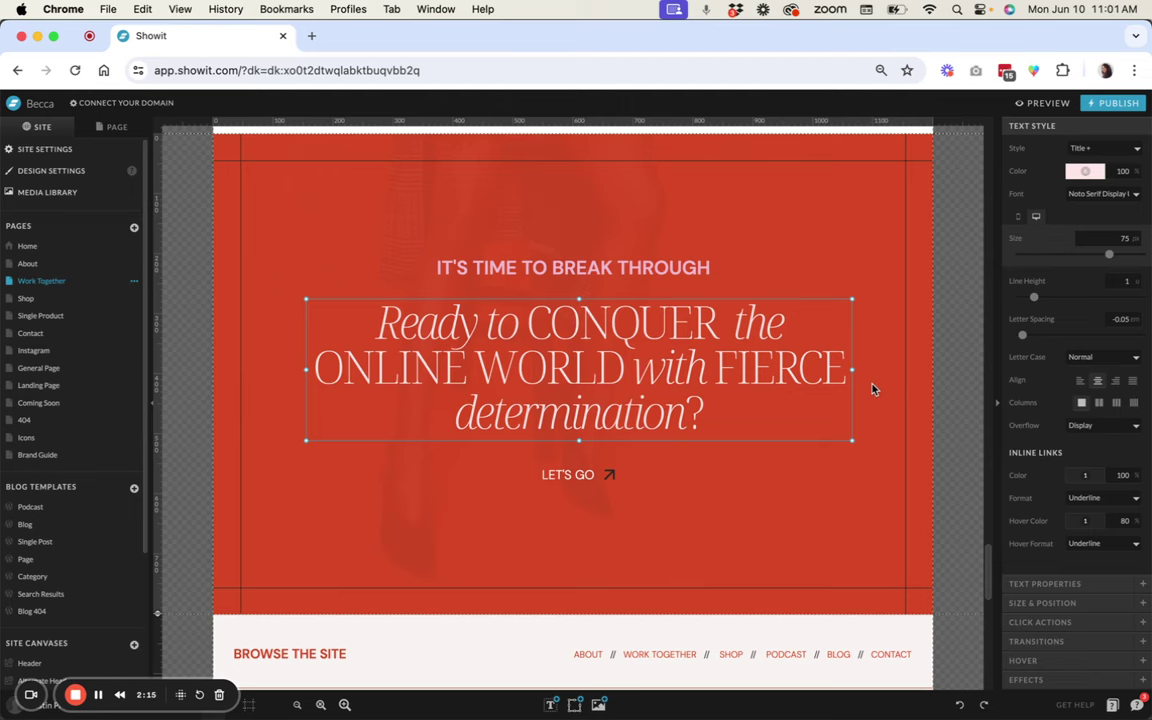
left_click(1087, 196)
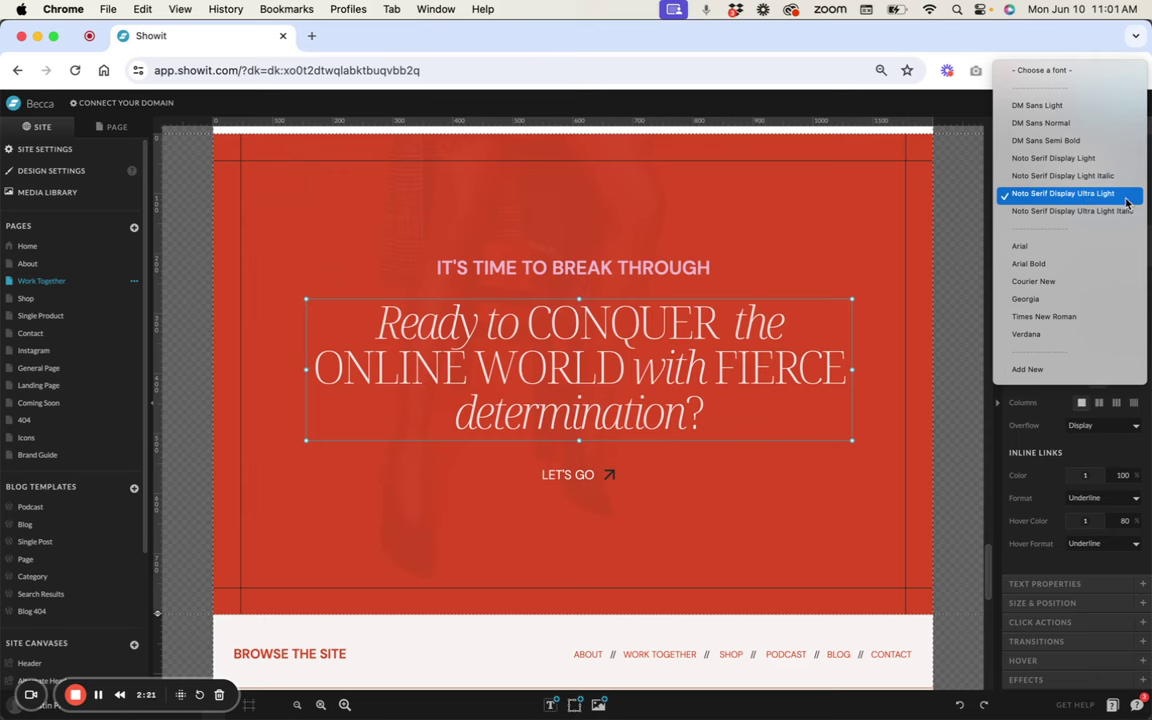
left_click(883, 340)
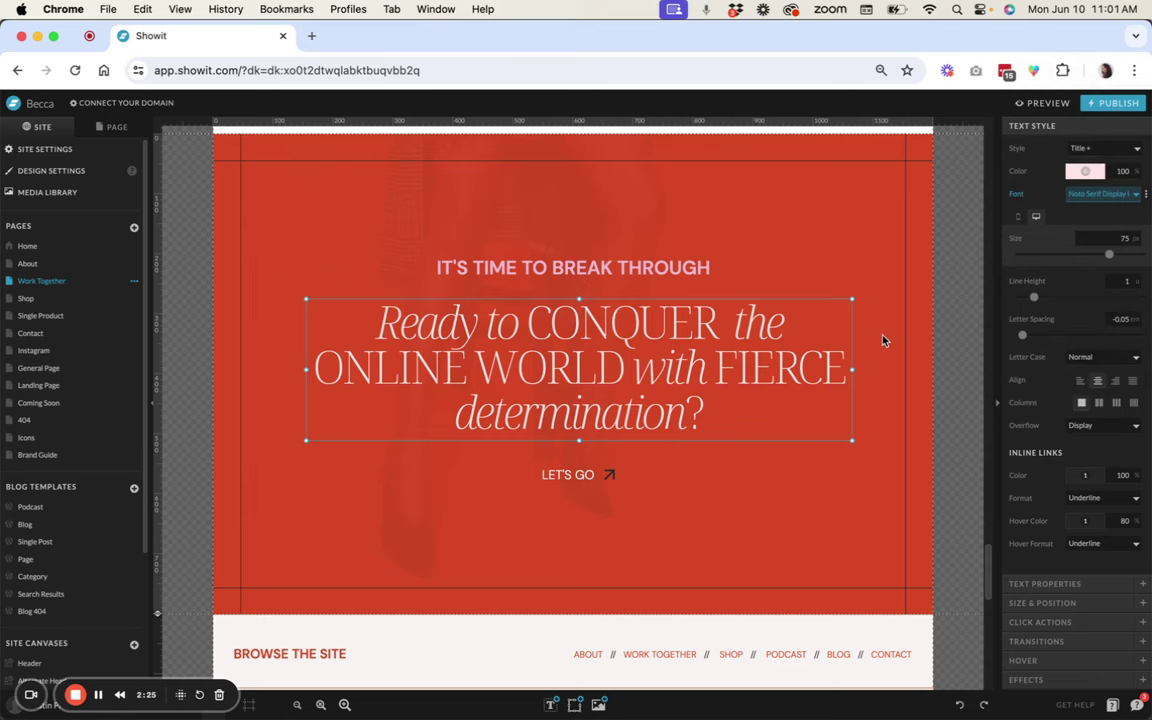
double_click(671, 379)
key("BackSpace")
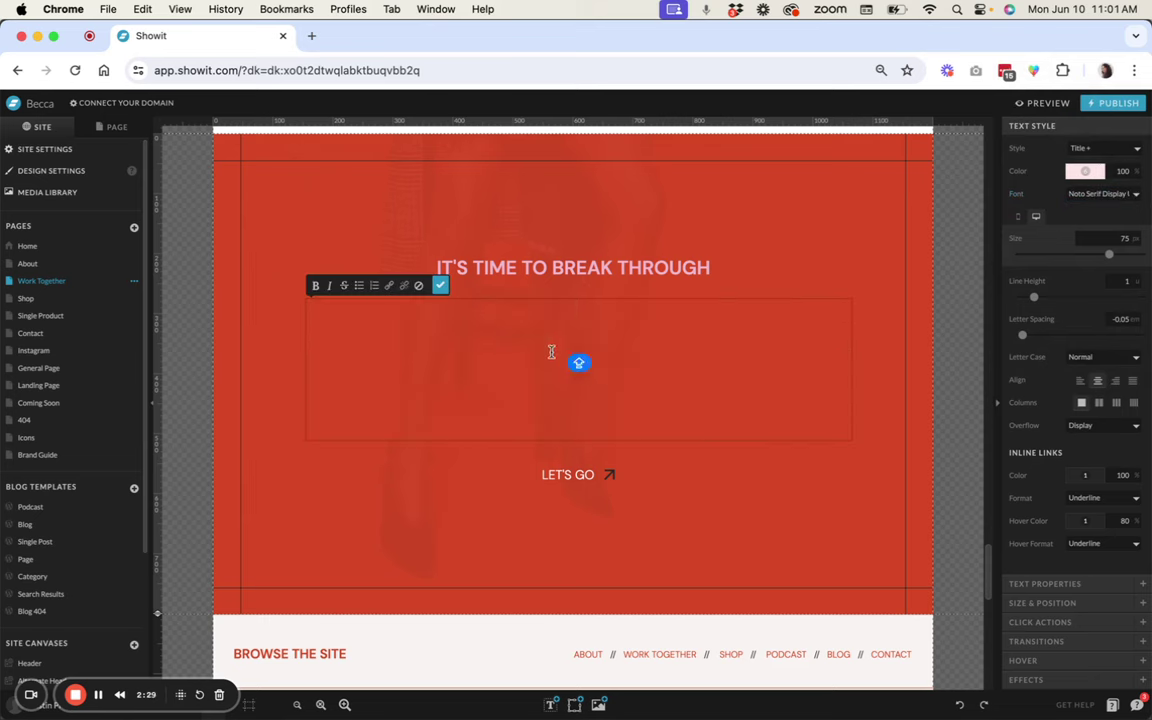
left_click(442, 288)
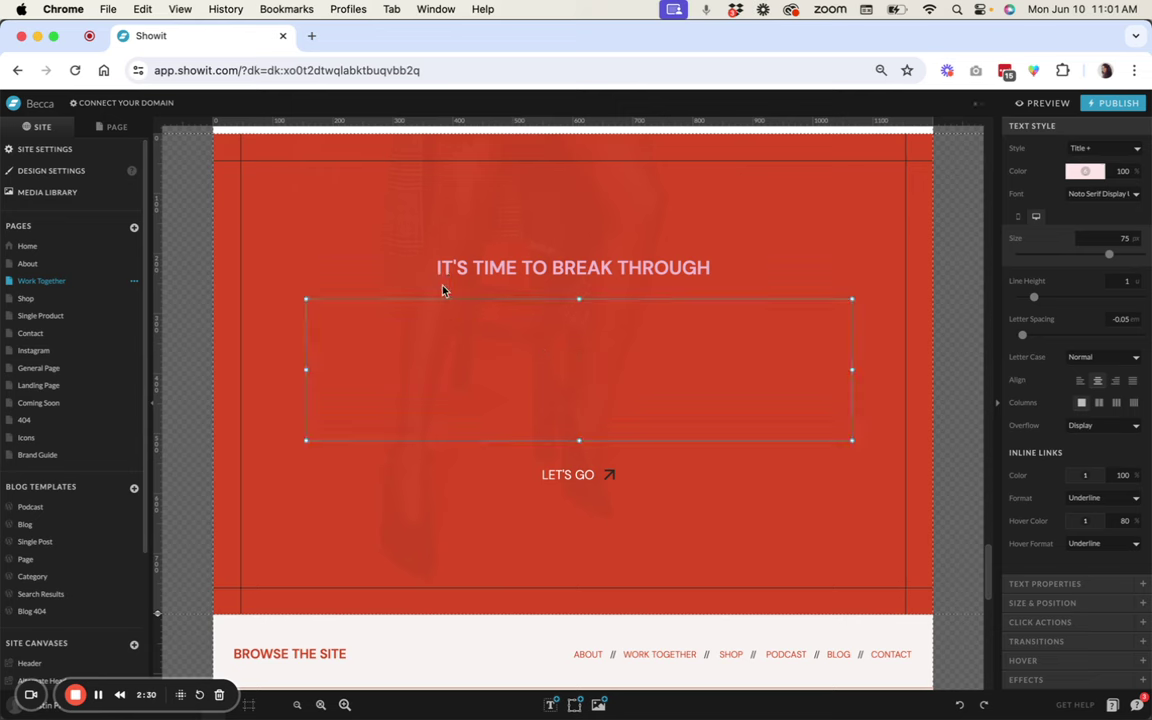
- Type 'It starts with determination. It's your moment to make a move.' into the empty headline
double_click(645, 345)
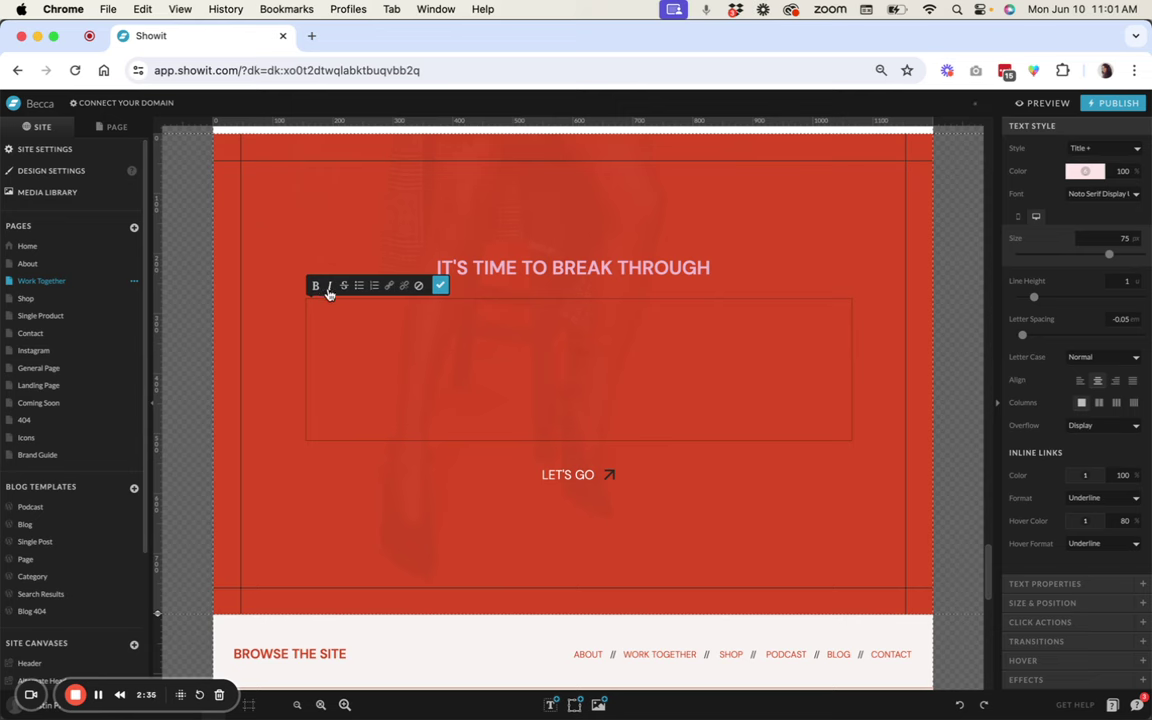
left_click(440, 285)
double_click(633, 335)
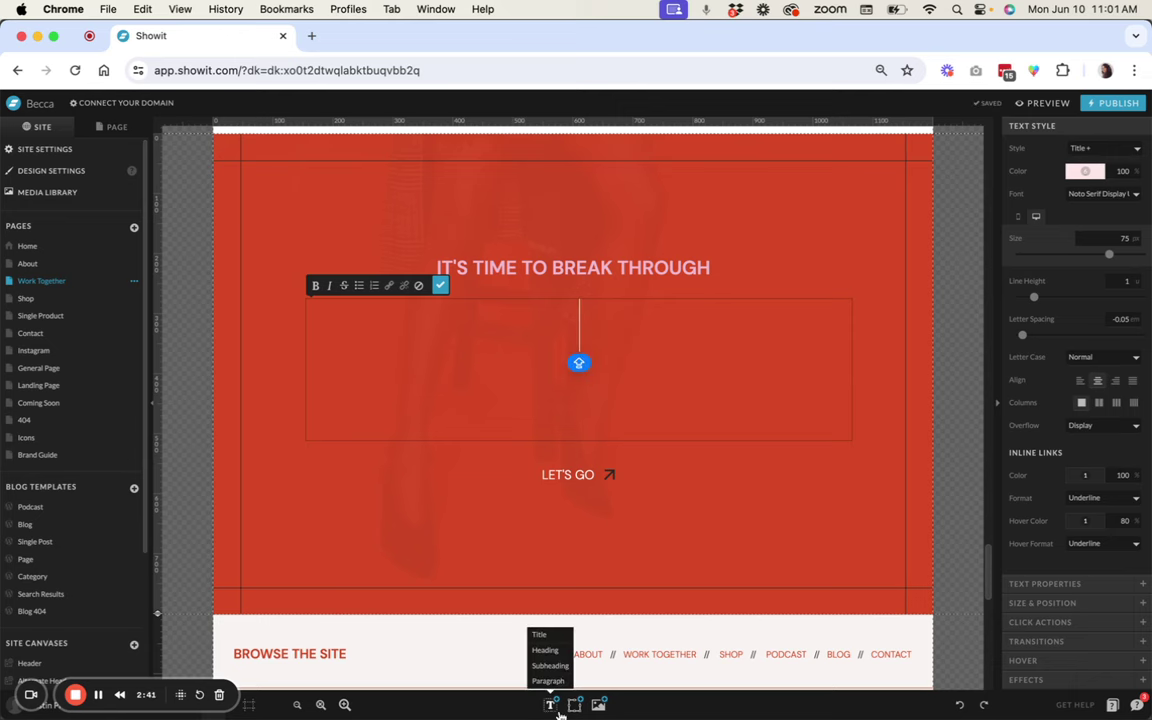
mouse_move(573, 706)
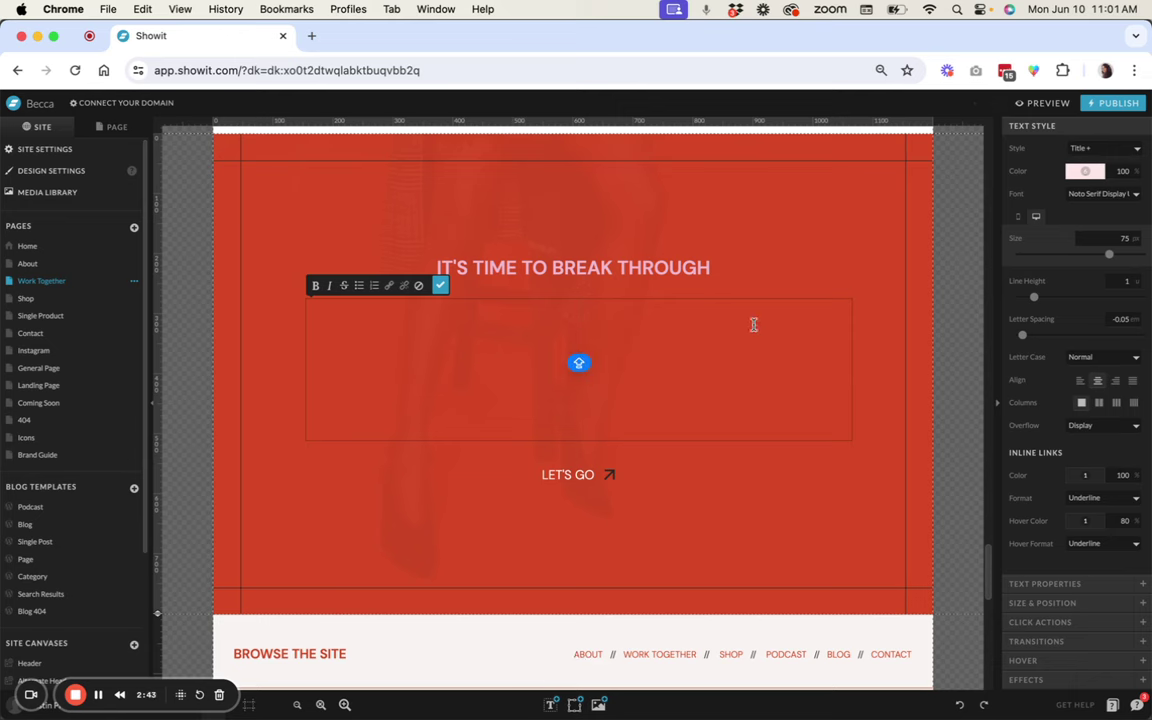
key("Escape")
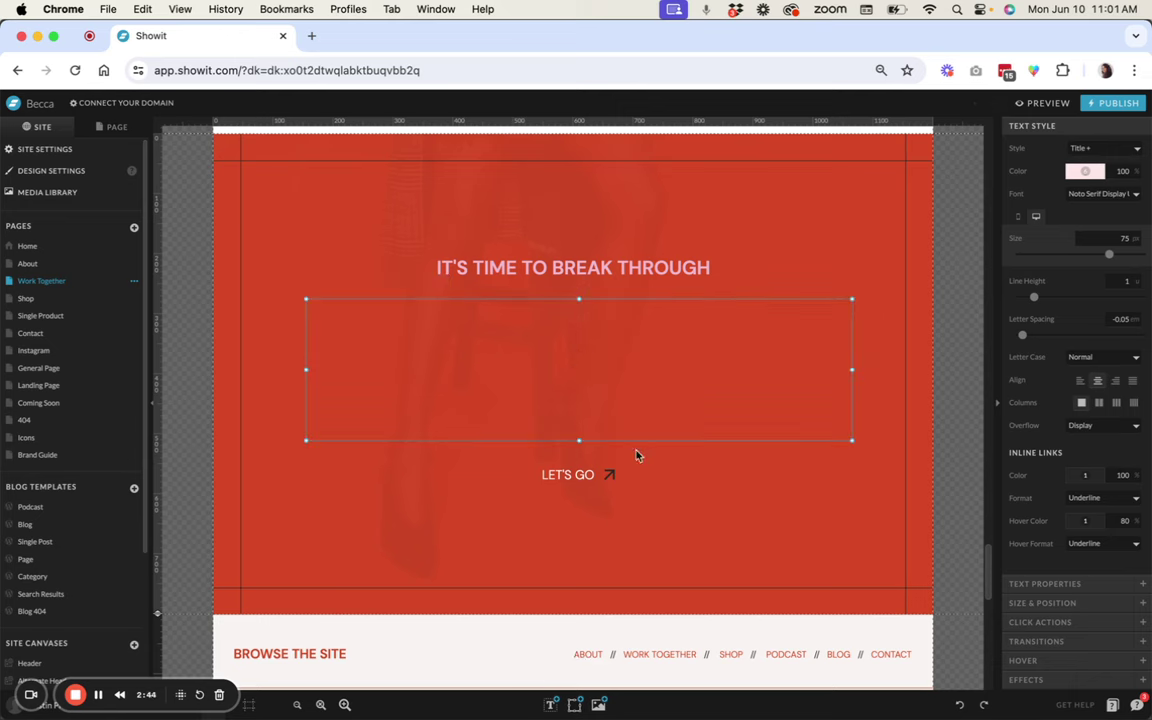
double_click(711, 364)
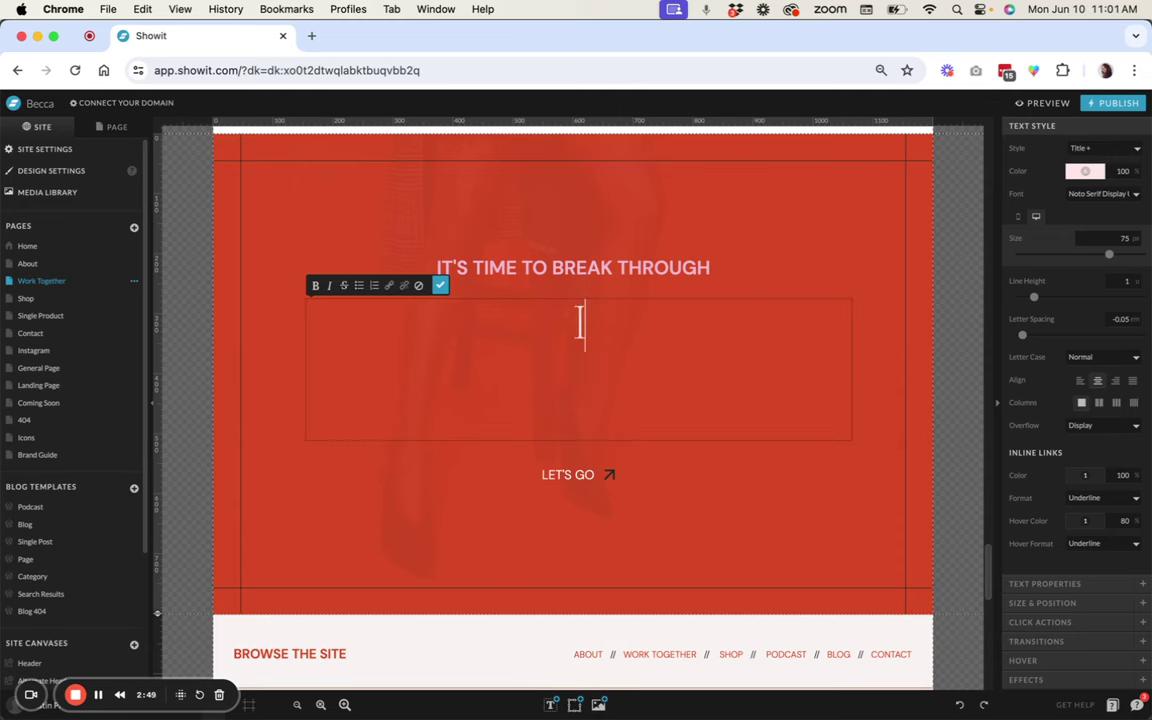
type("It starts wit")
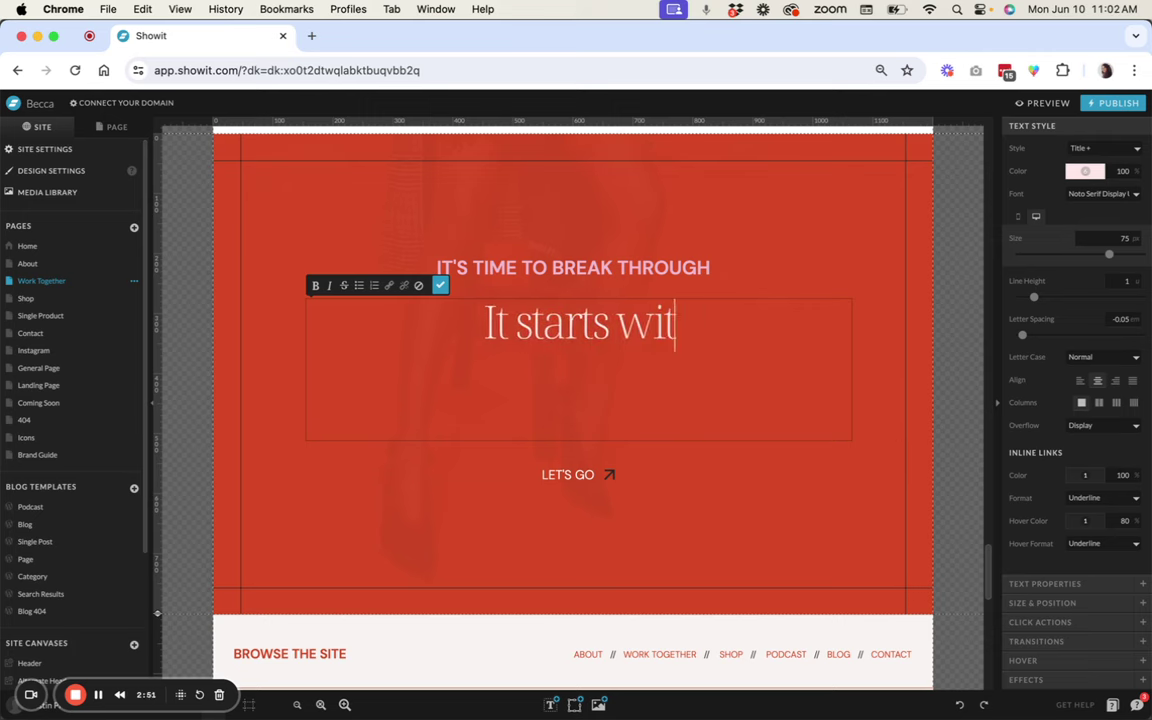
type("h determinatio")
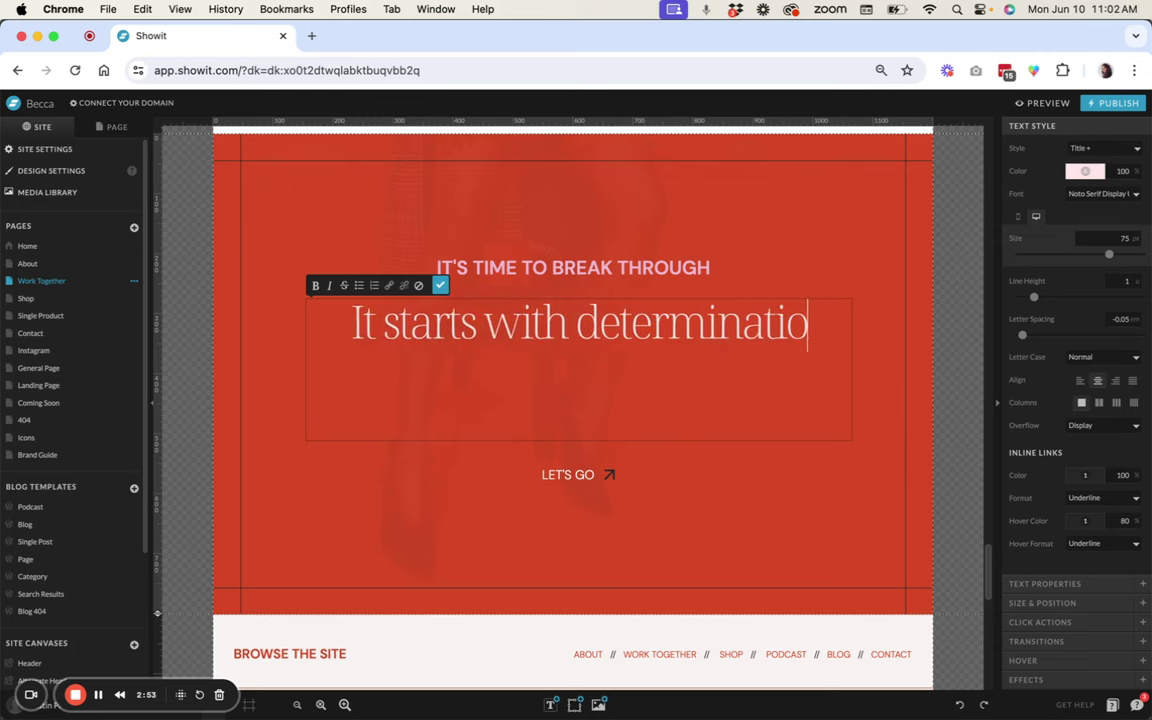
type("n. It")
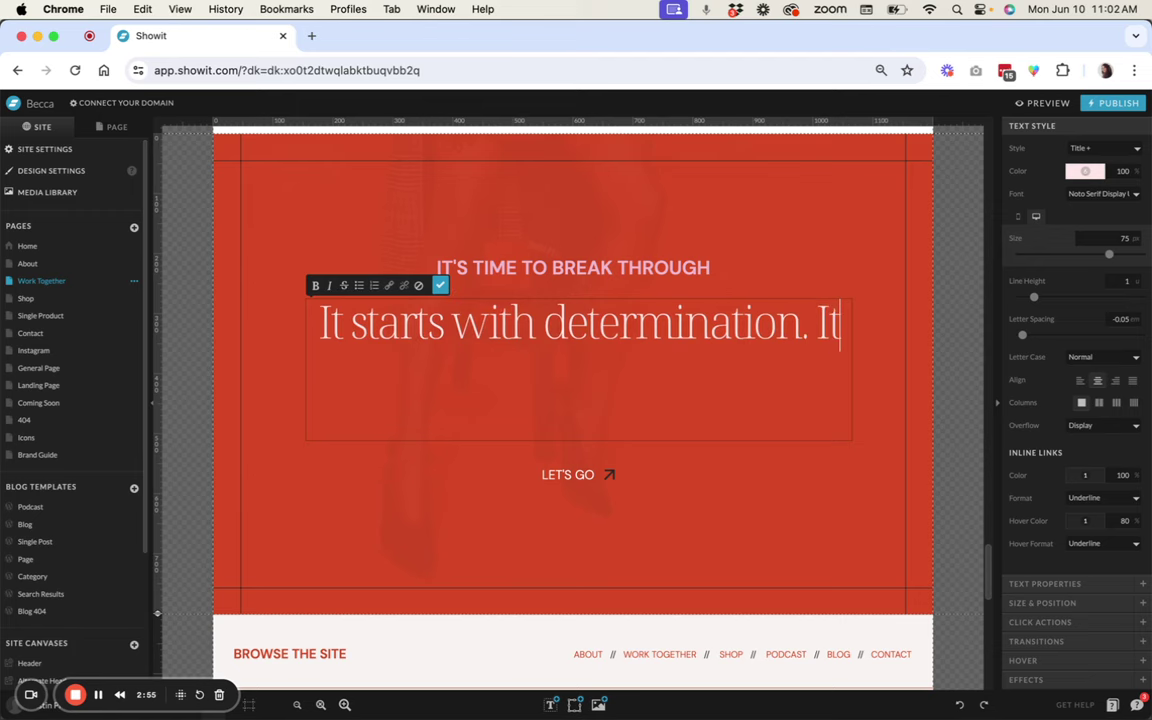
type("'s your mome")
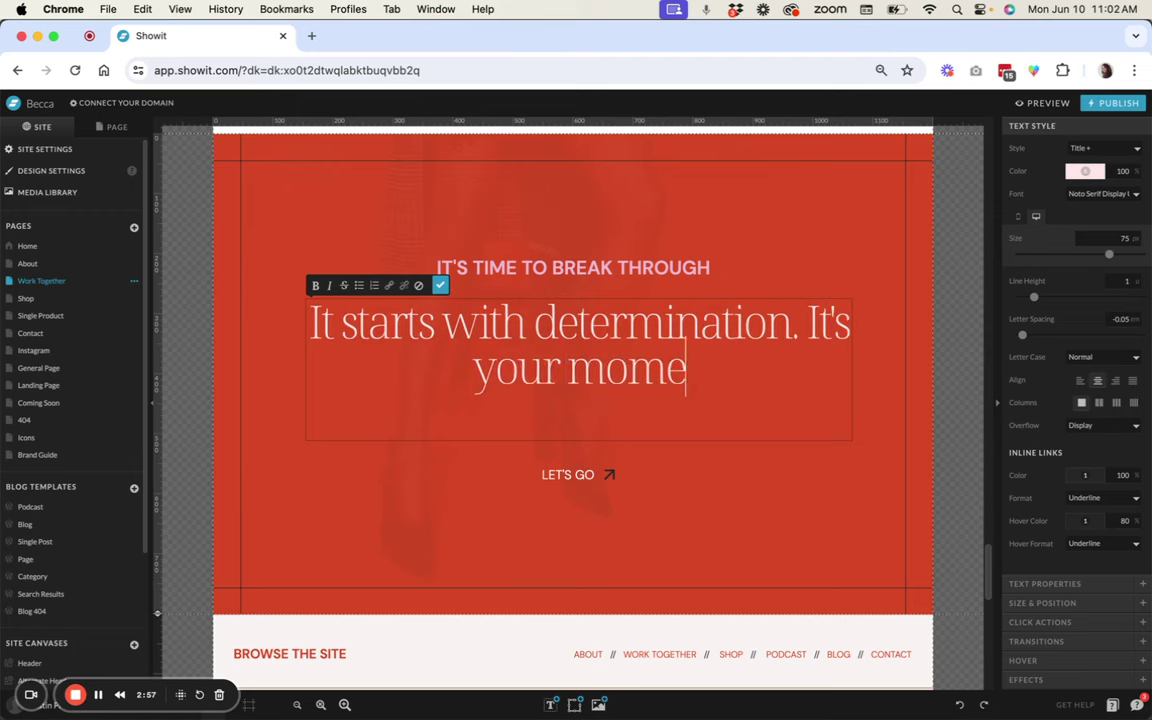
type("nt to make a move.")
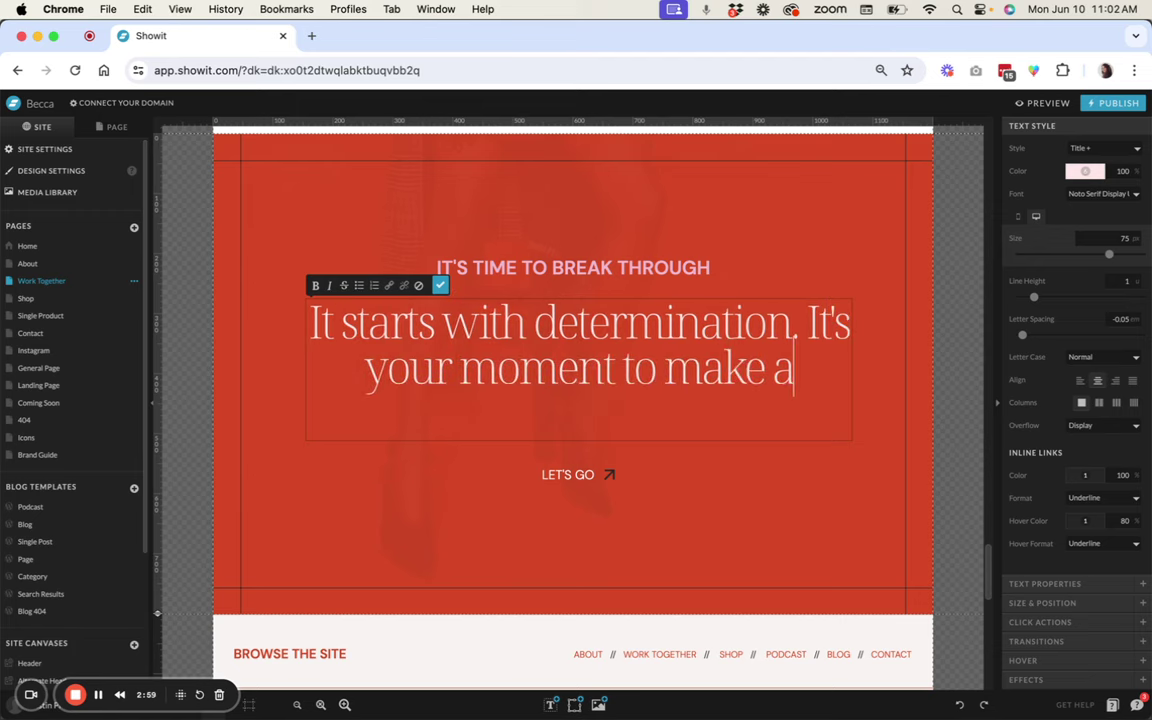
- Italicize the word 'starts' in the new headline
left_click(440, 285)
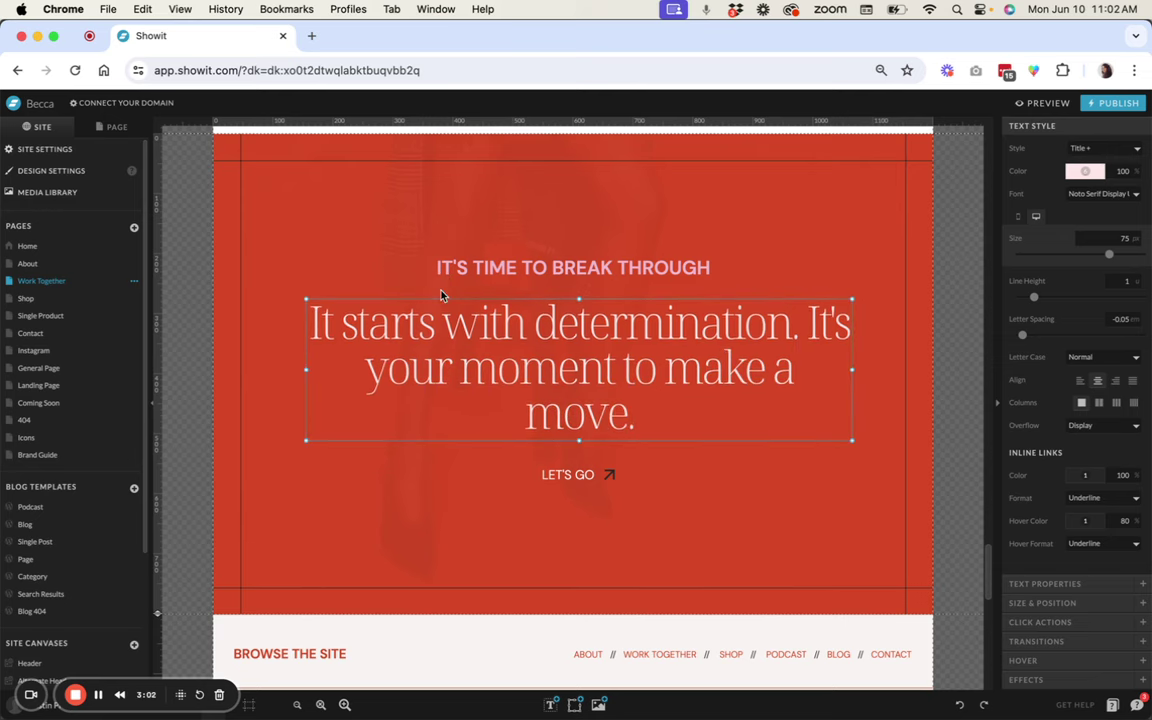
double_click(523, 325)
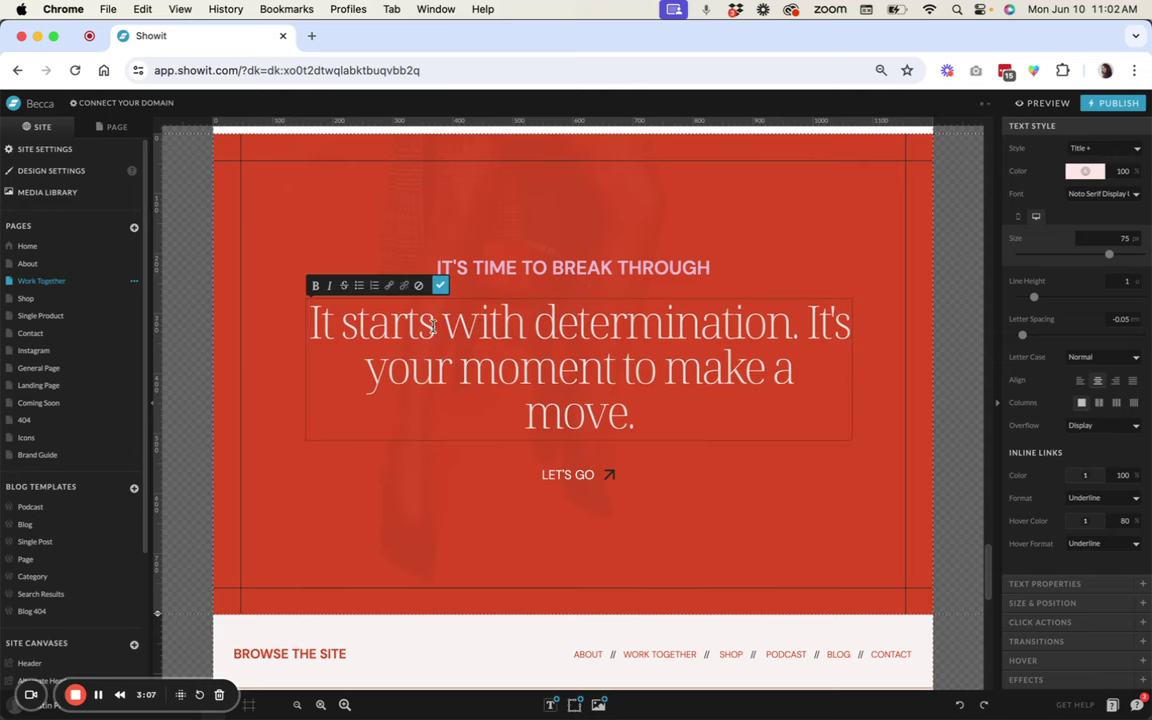
left_click_drag(433, 325, 346, 320)
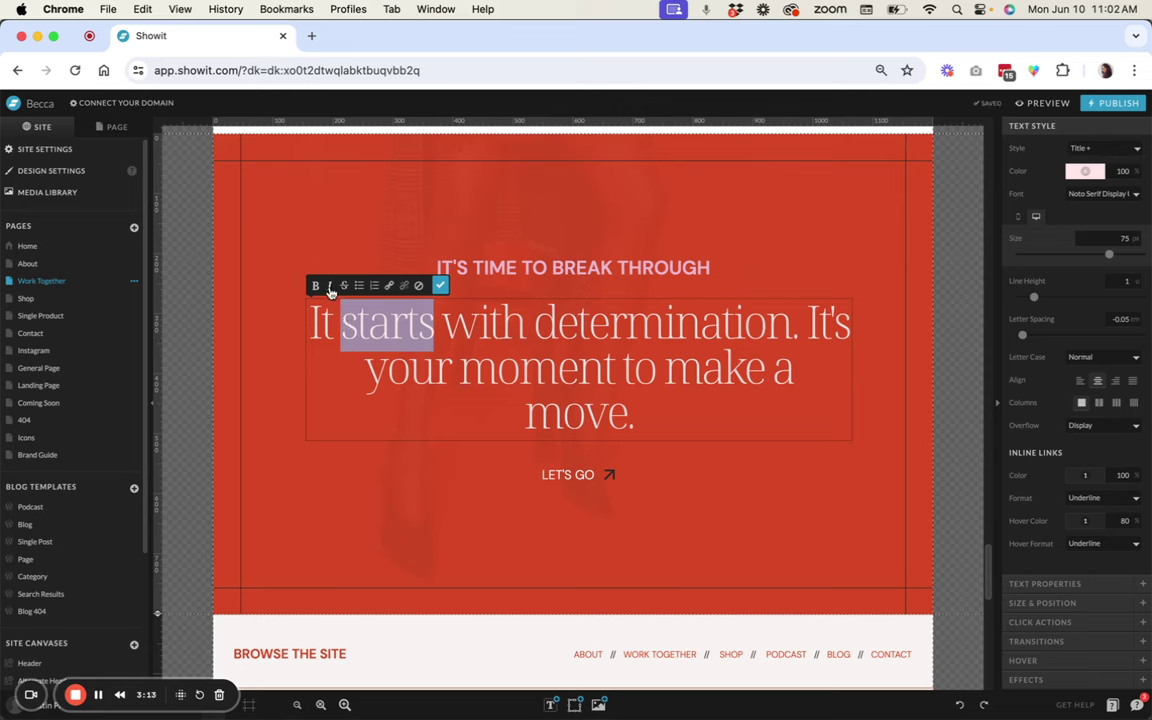
left_click(331, 287)
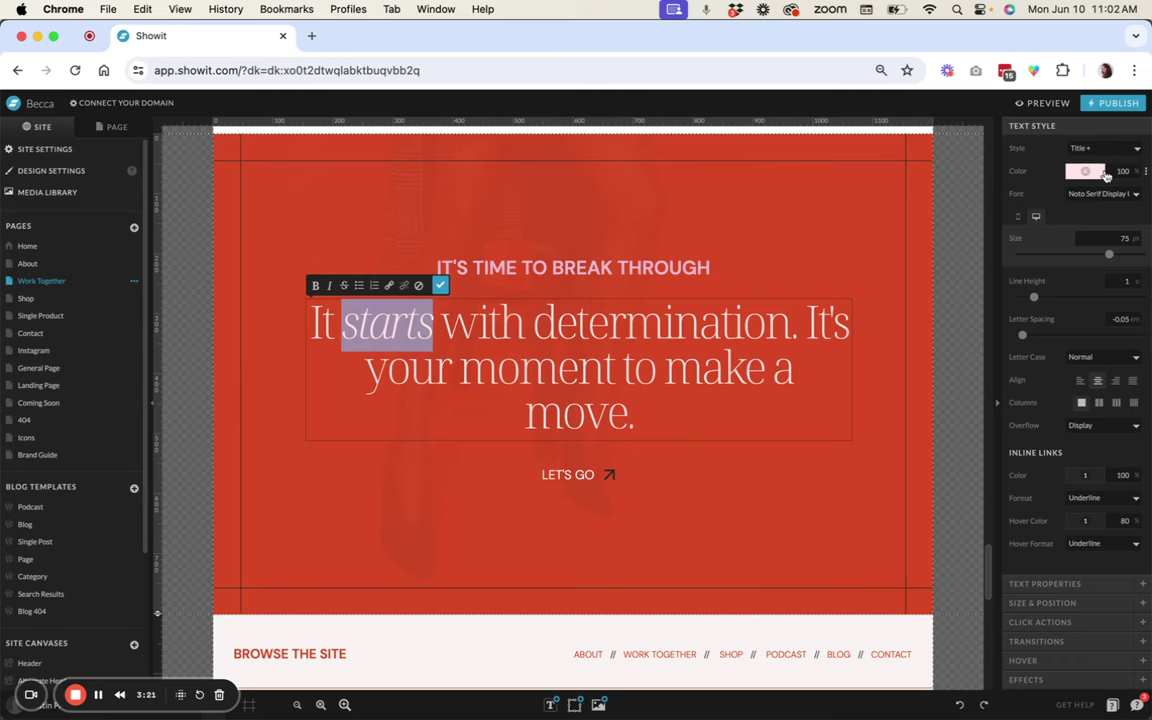
left_click(548, 342)
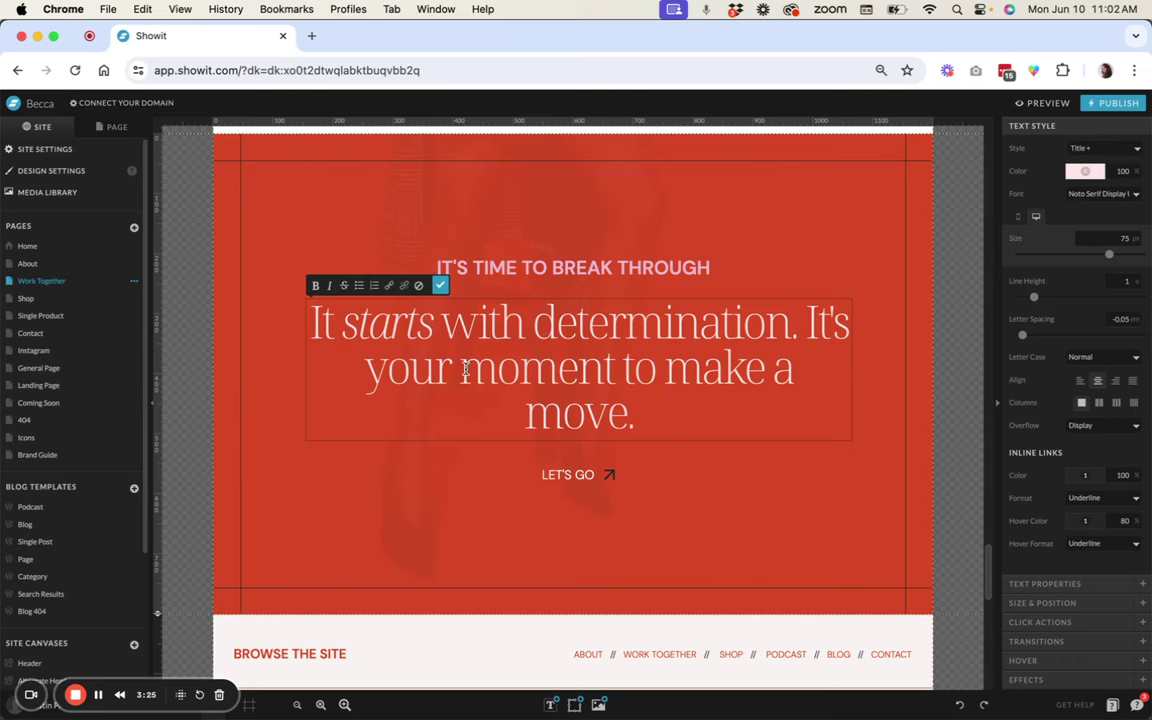
- Retype 'moment' in capitals as 'MOMENT' and italicize the final word 'move'
left_click_drag(459, 369, 611, 365)
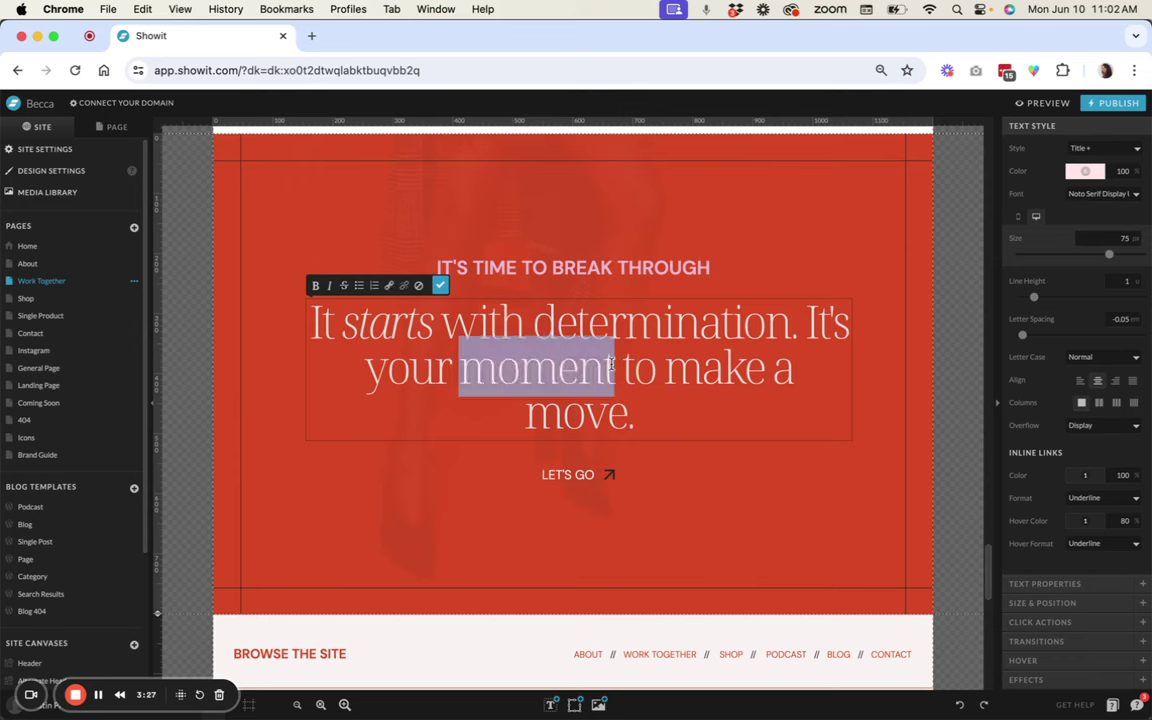
type("MOMENT")
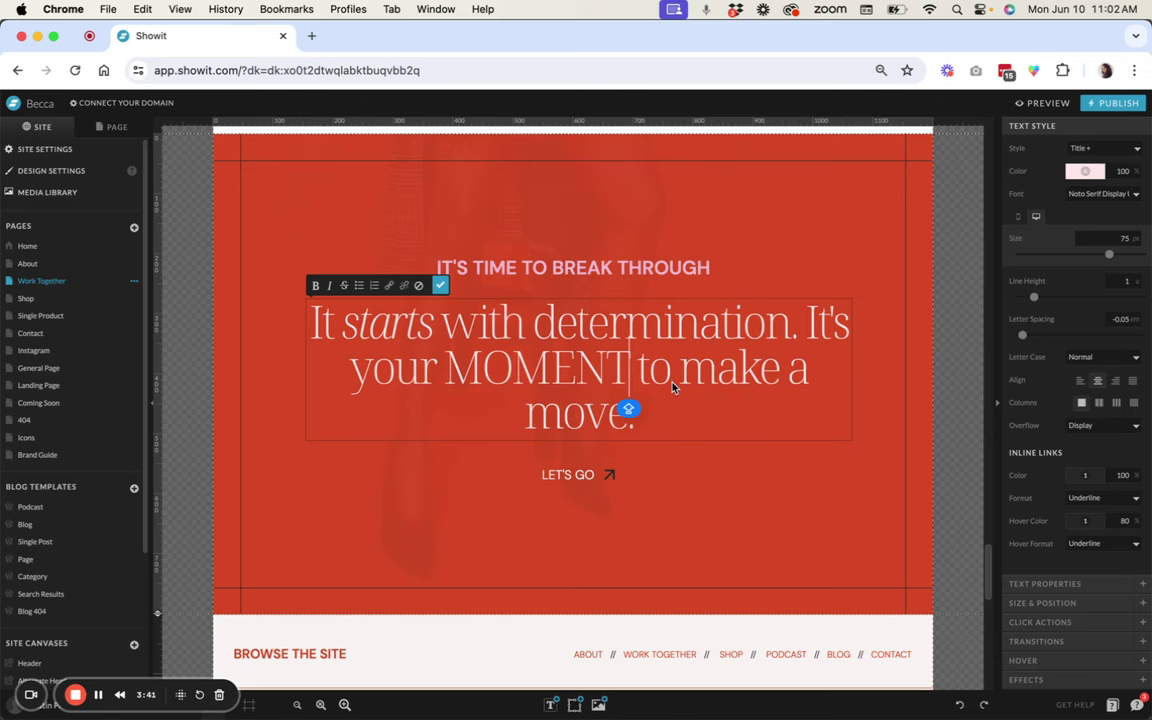
key("Caps_Lock")
left_click_drag(627, 412, 531, 413)
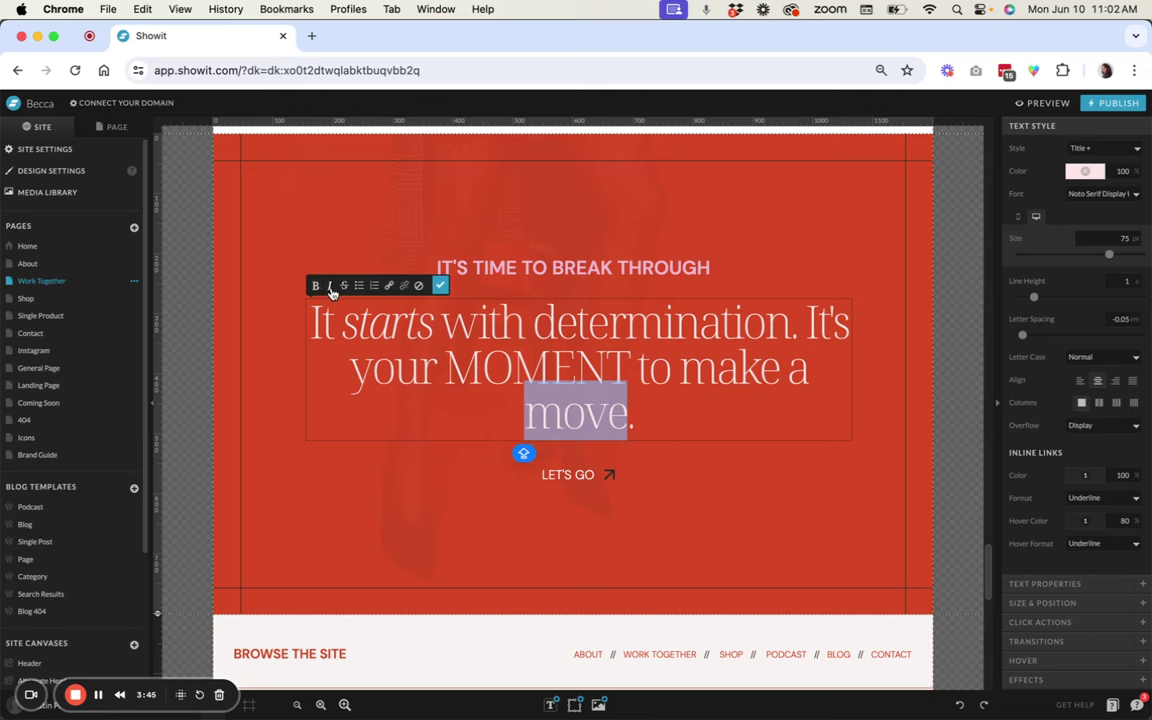
left_click(330, 287)
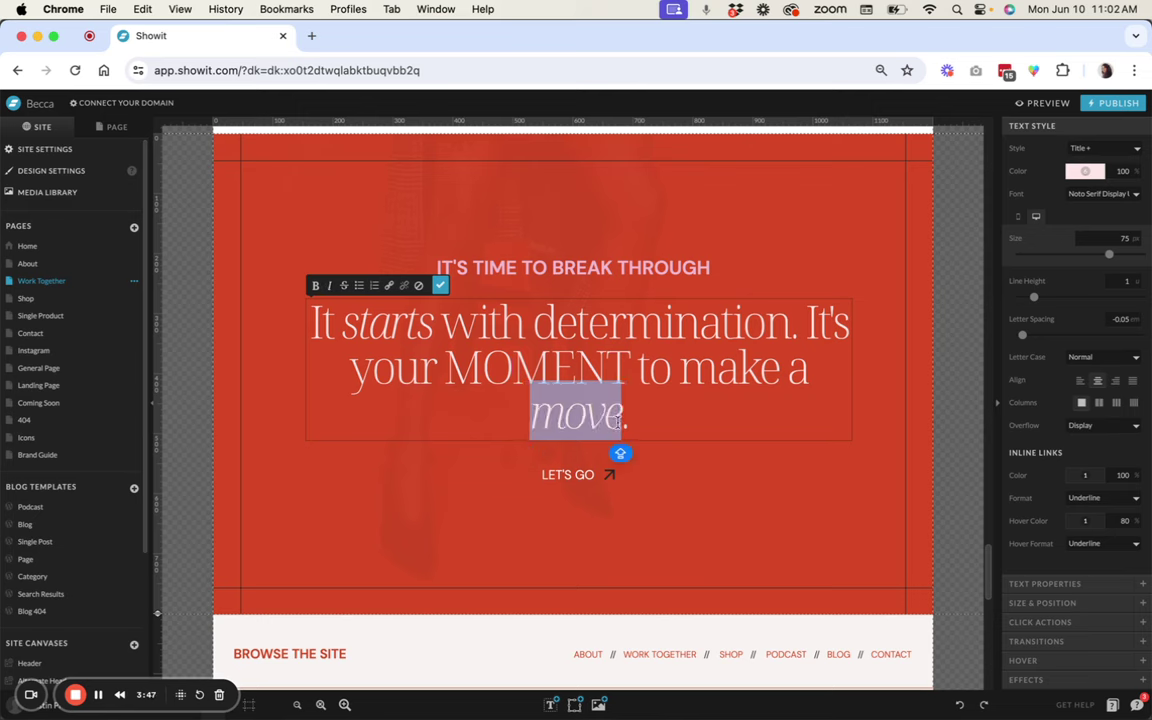
left_click(586, 365)
left_click_drag(631, 368, 566, 369)
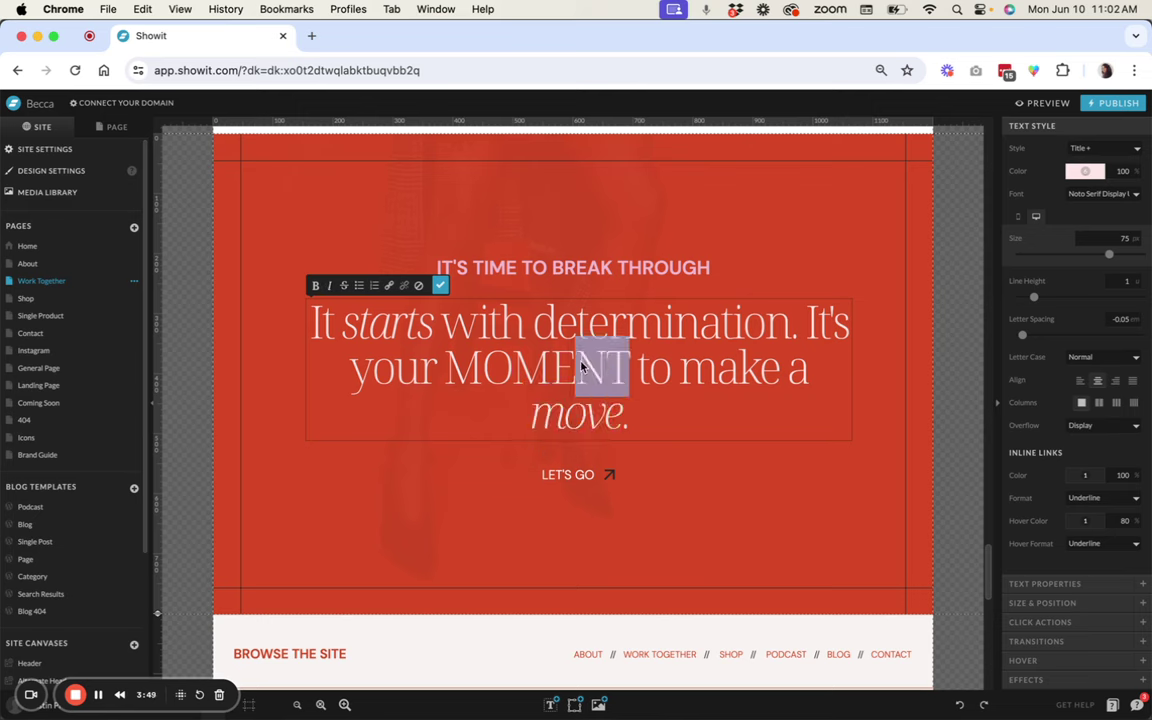
double_click(566, 369)
left_click(663, 370)
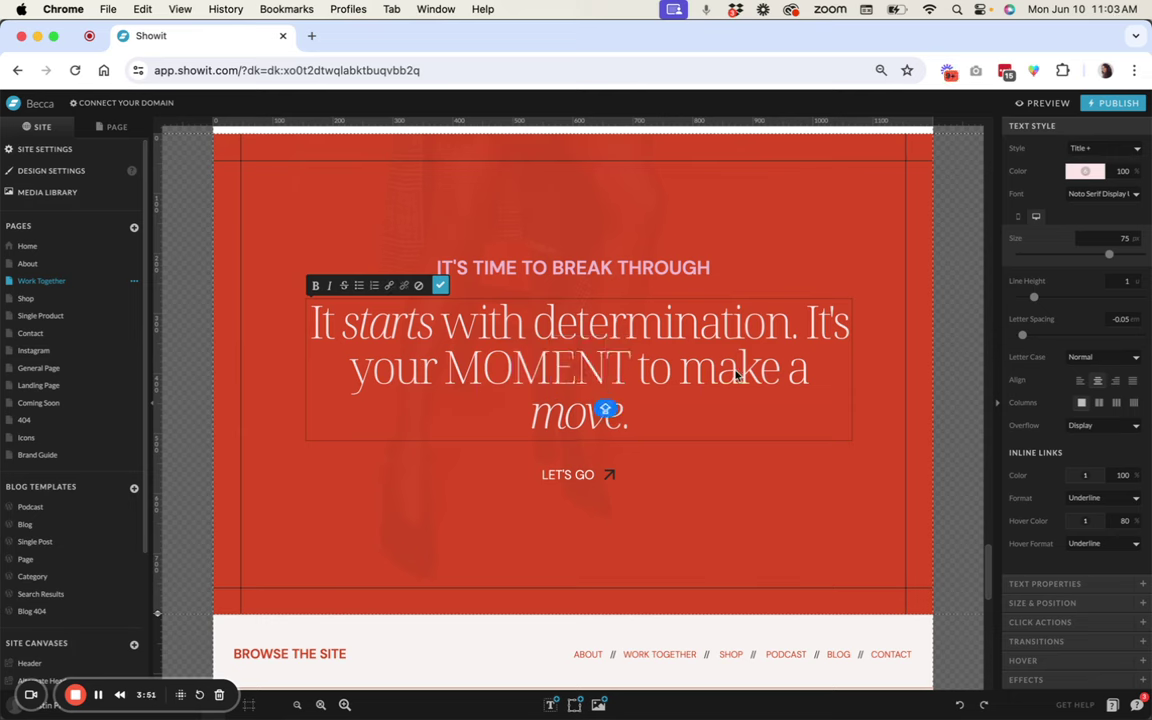
- Bold 'determination', keeping the headline's Noto Serif Display Ultra Light font unchanged
left_click(627, 335)
left_click_drag(534, 321, 791, 320)
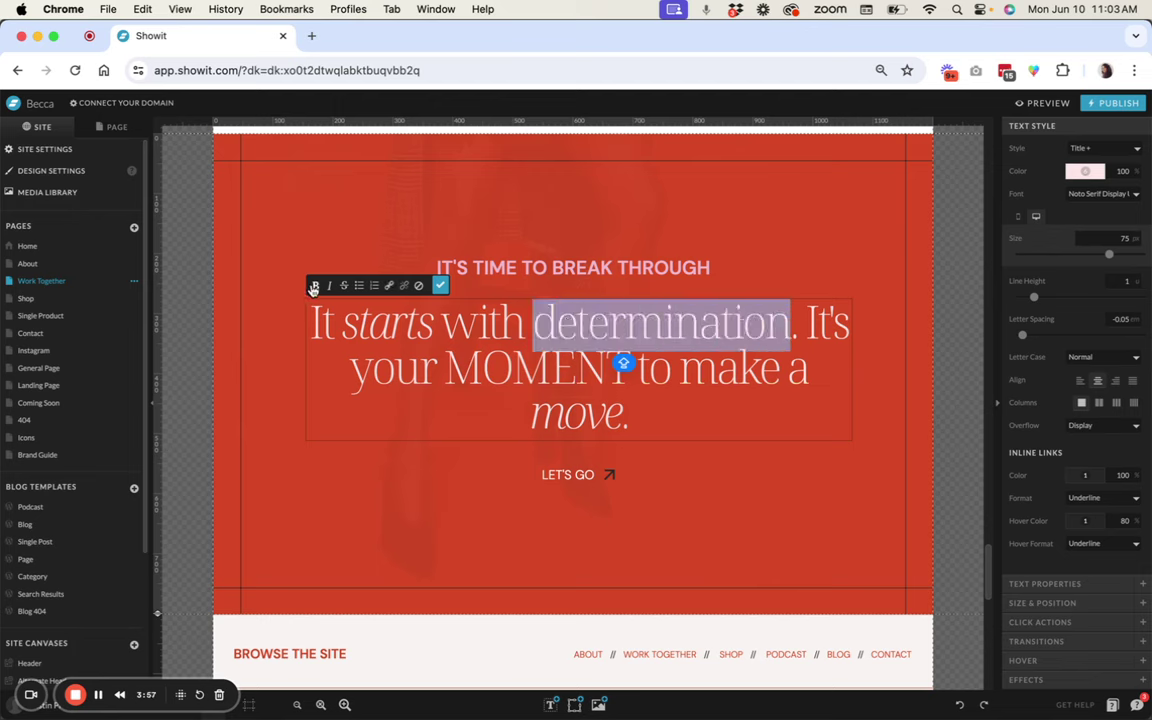
left_click(314, 287)
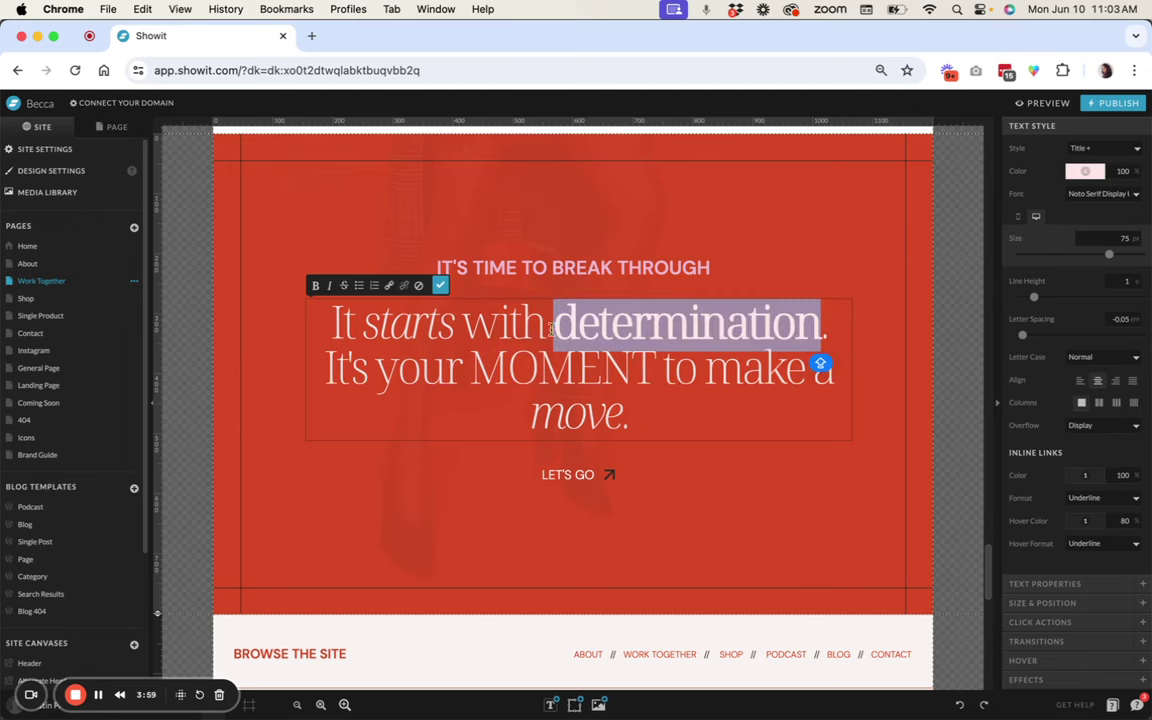
left_click(440, 285)
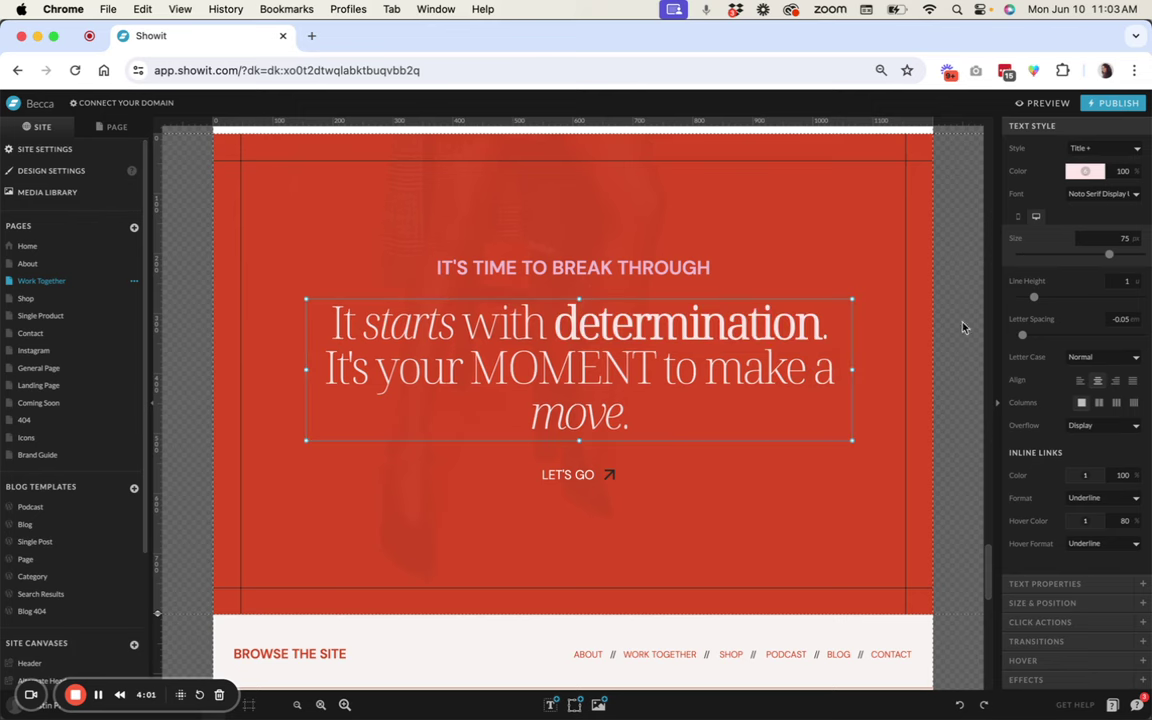
left_click(1108, 194)
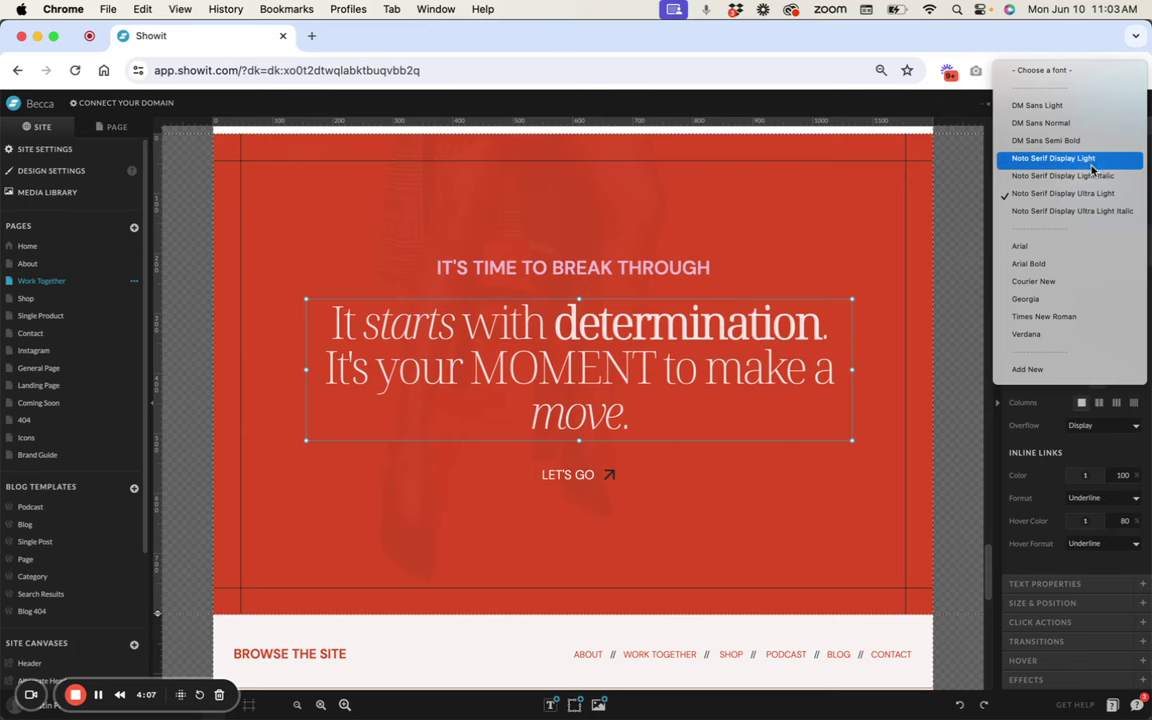
left_click(860, 379)
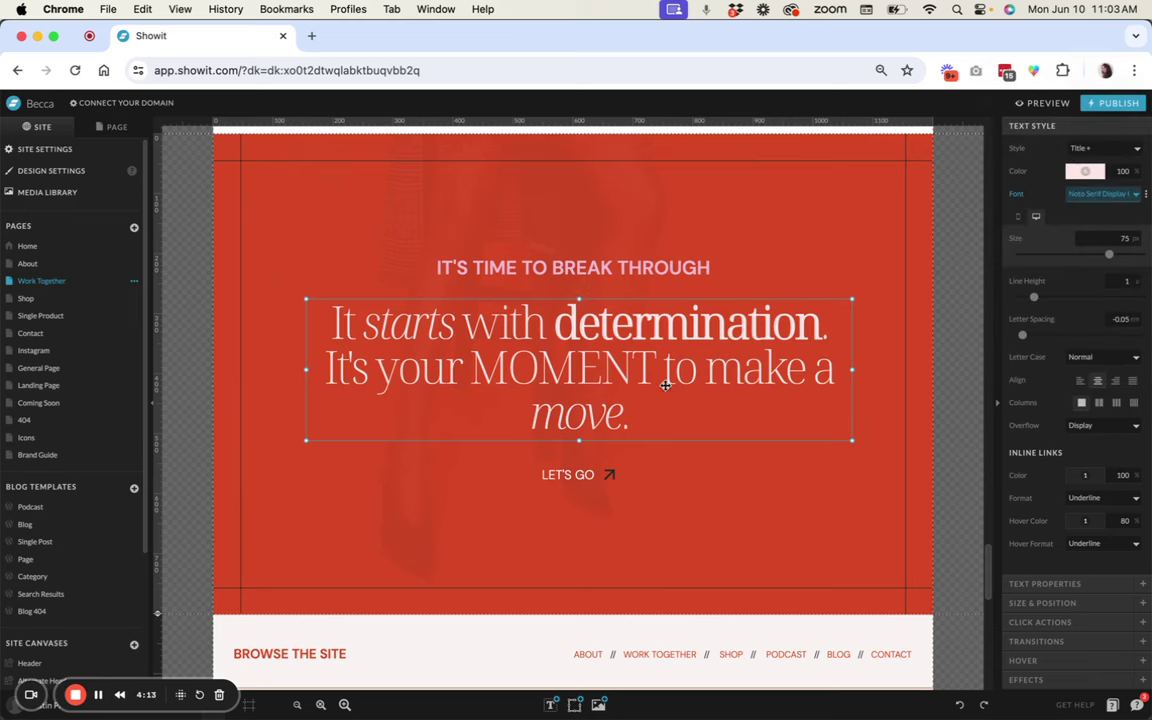
left_click(754, 479)
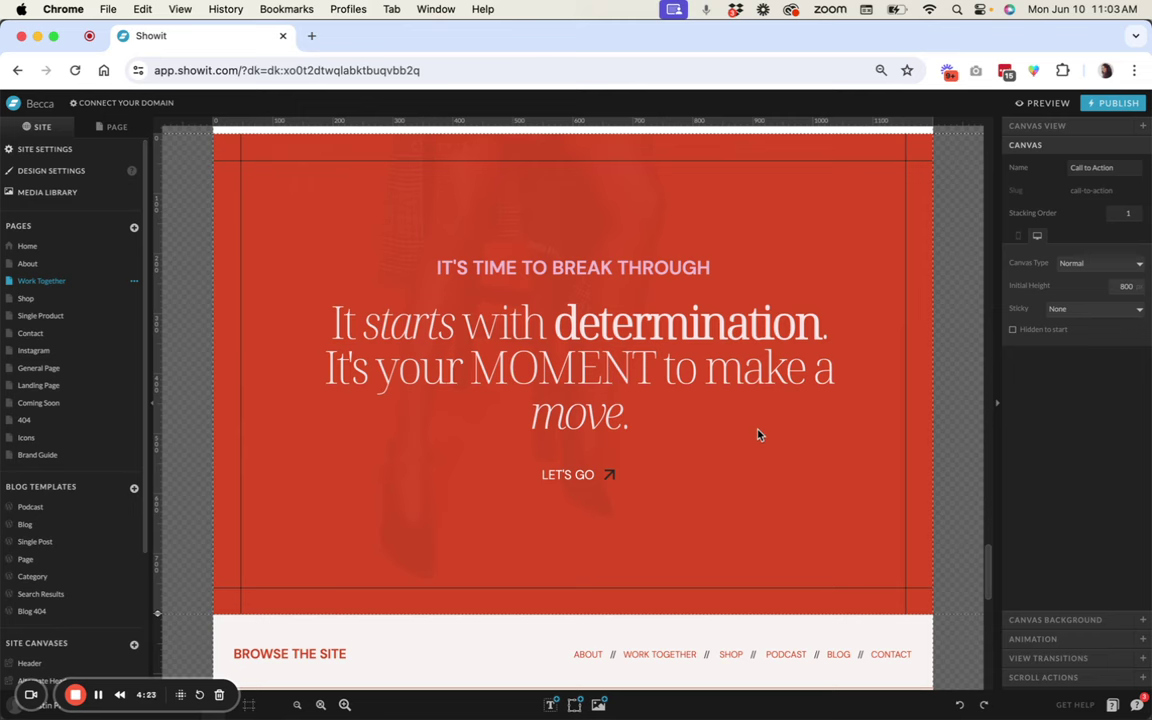
- Select the headline text block to view its 75 px text style settings
left_click(690, 345)
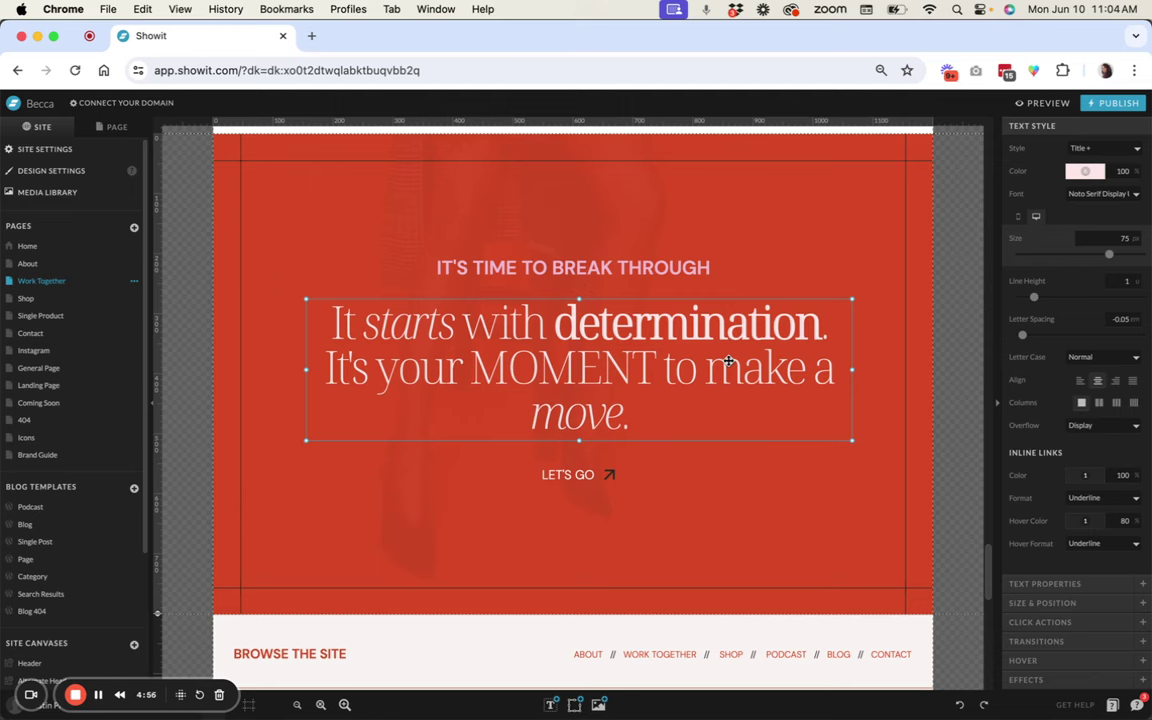
left_click(60, 170)
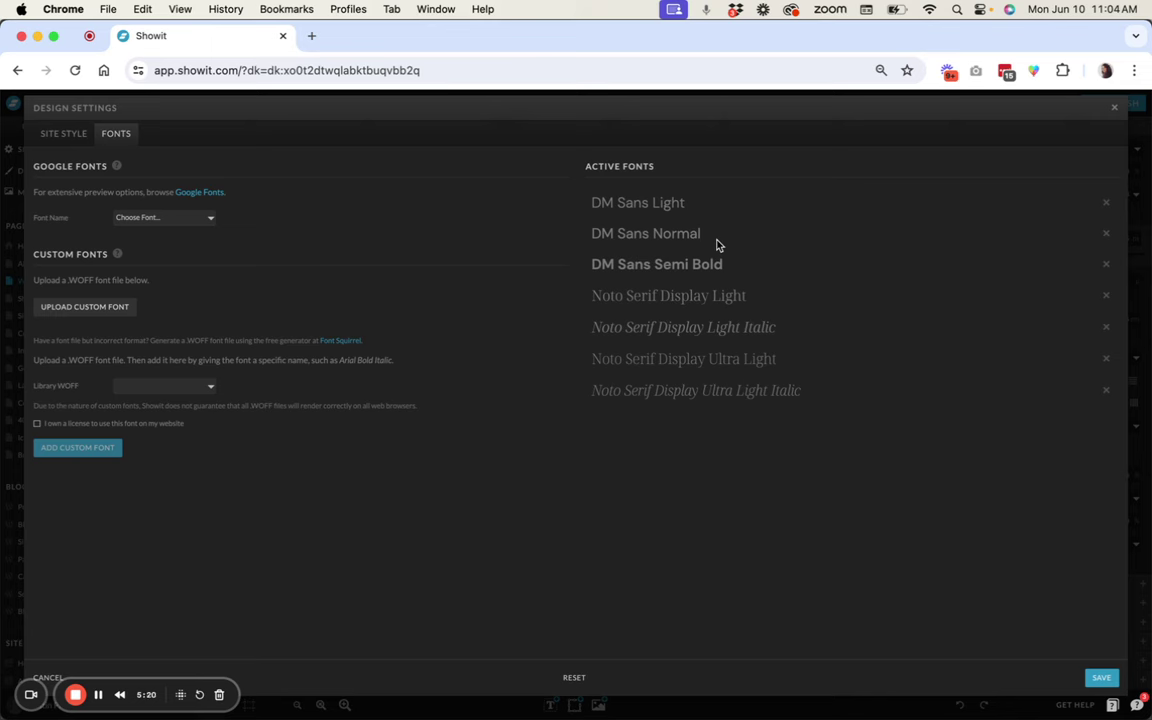
- Save the font settings and delete the old determination headline text block
left_click(1095, 679)
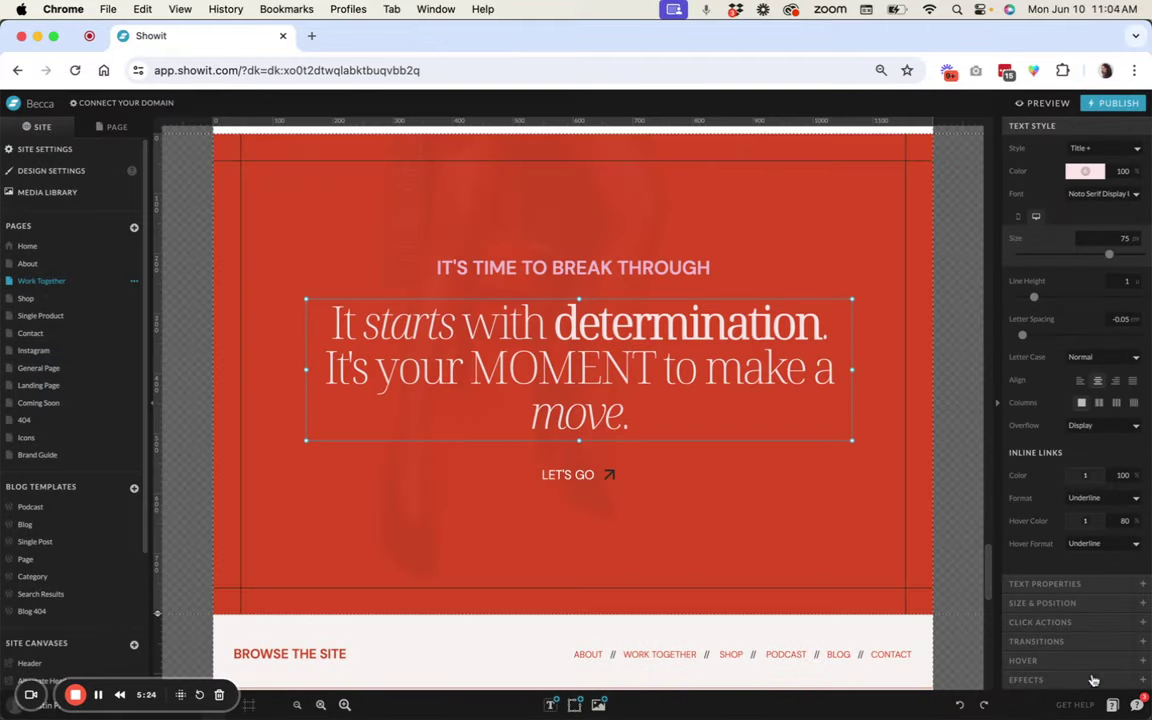
double_click(697, 333)
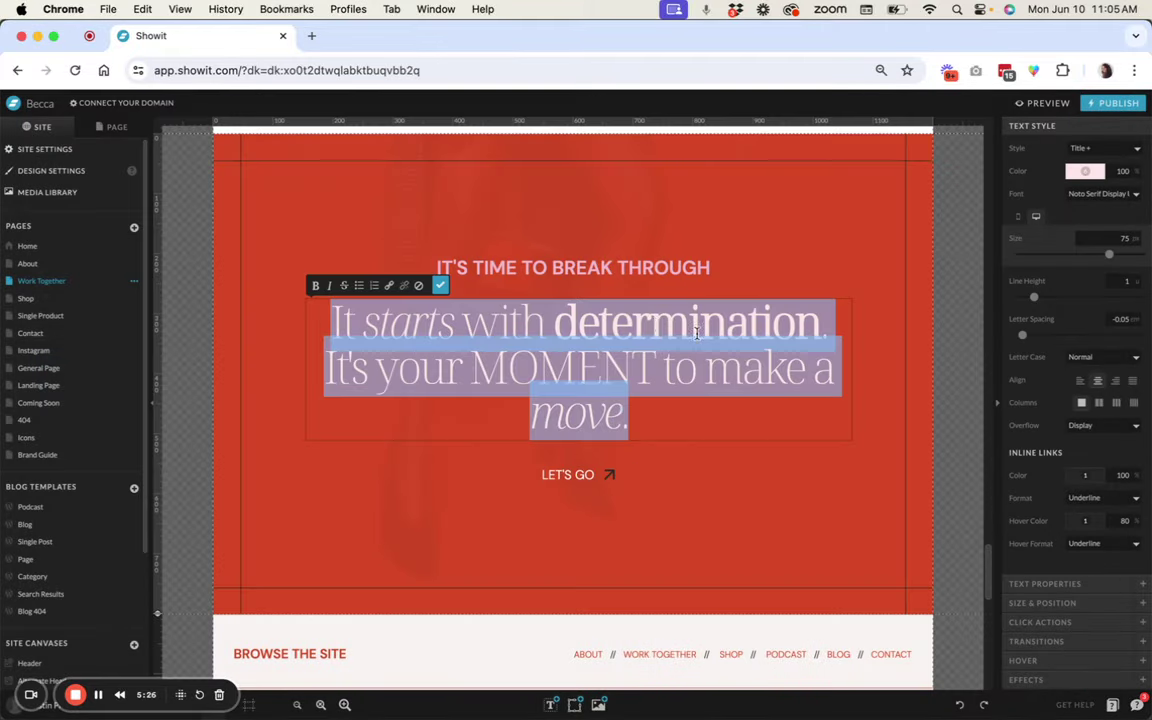
left_click(440, 287)
key("Escape")
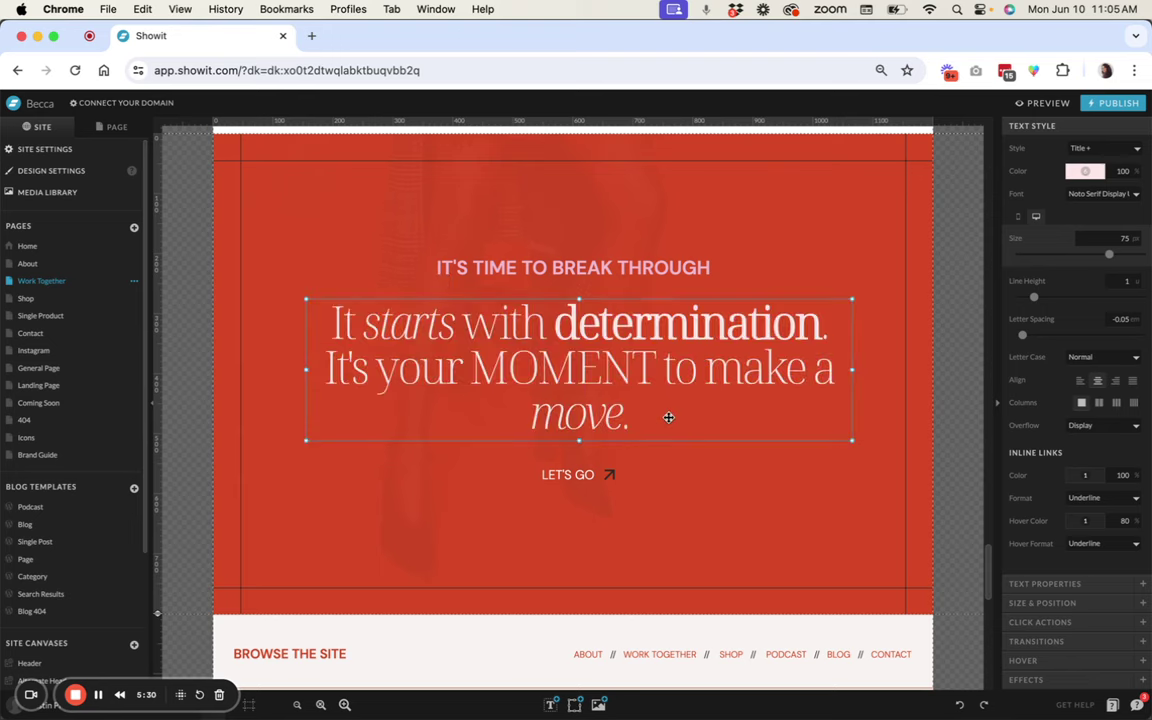
key("Delete")
- Add a wider Title text box, centred and white, with font size 75
mouse_move(551, 703)
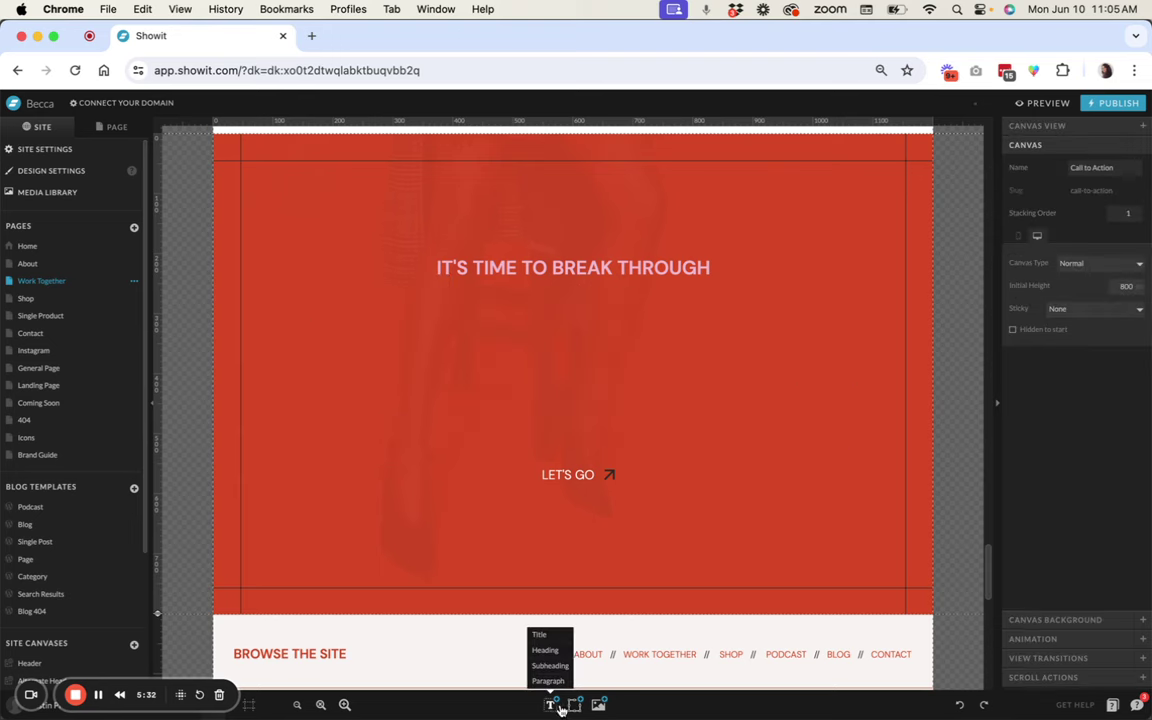
left_click(555, 641)
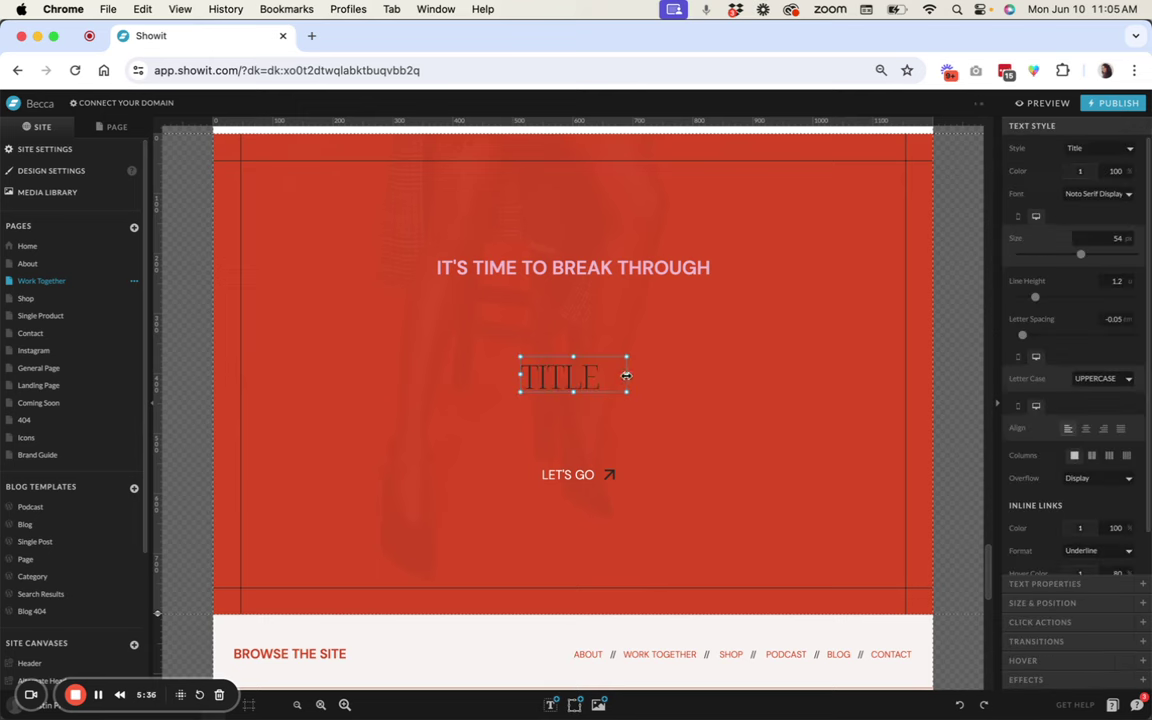
left_click_drag(626, 376, 813, 378)
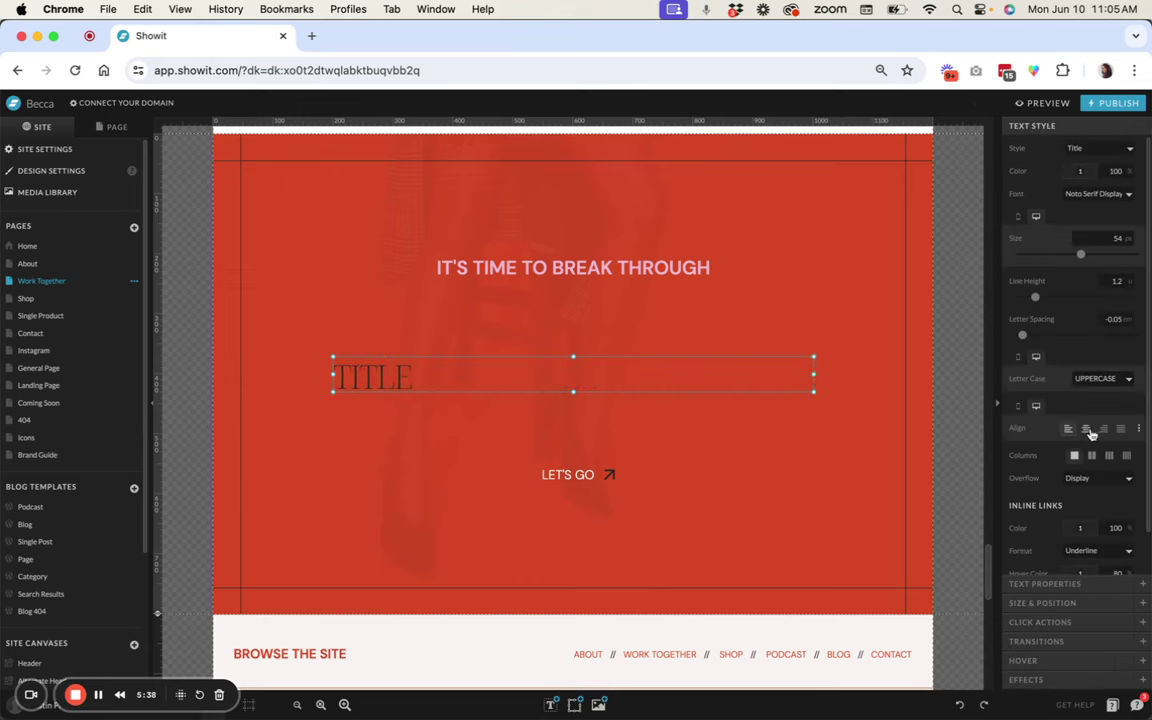
left_click(1086, 428)
left_click(1080, 171)
left_click(1018, 193)
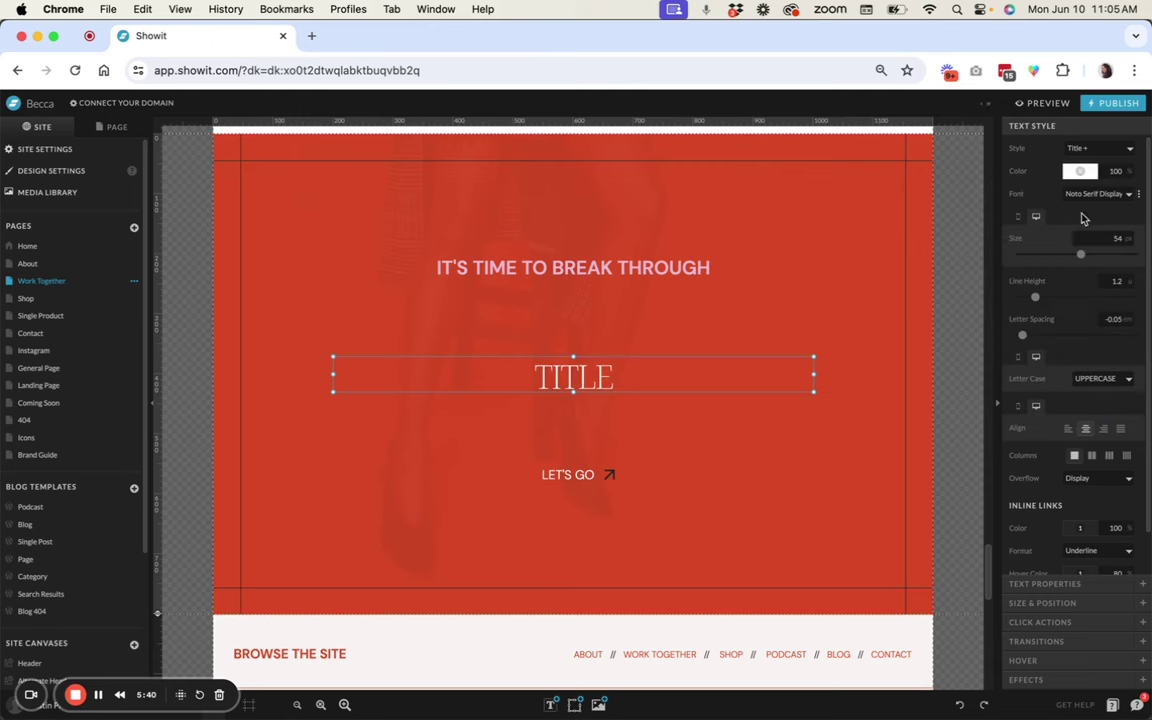
left_click(946, 262)
left_click_drag(567, 357, 567, 313)
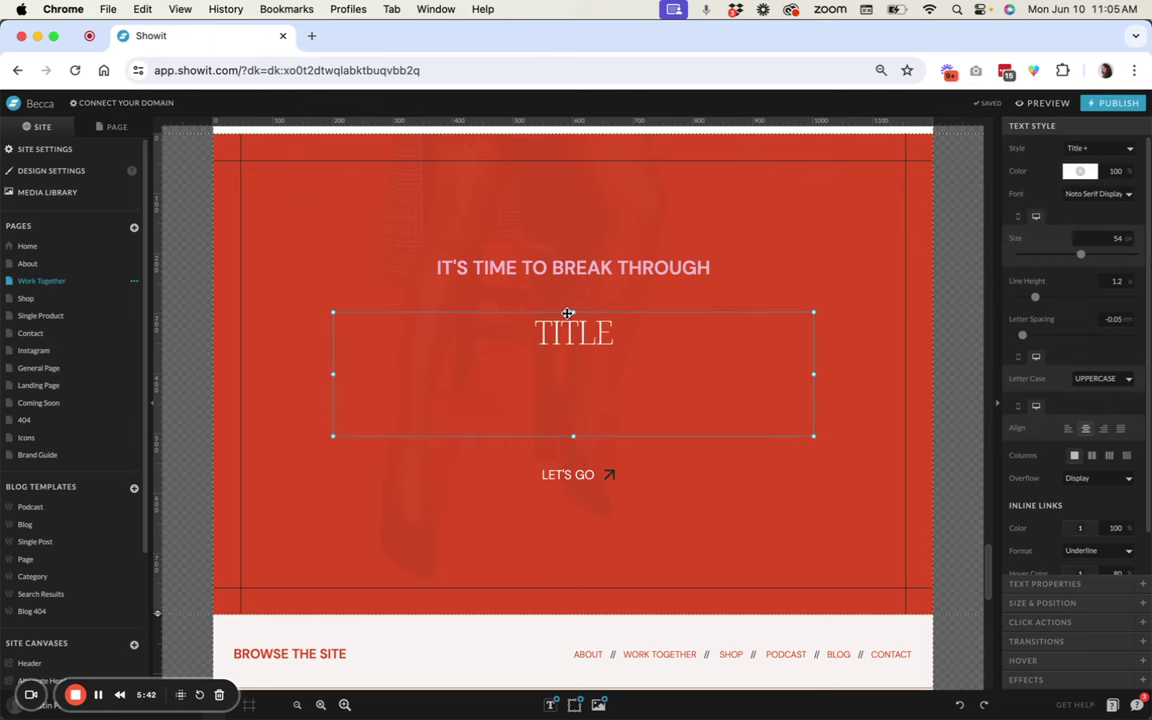
left_click(1107, 235)
type("75")
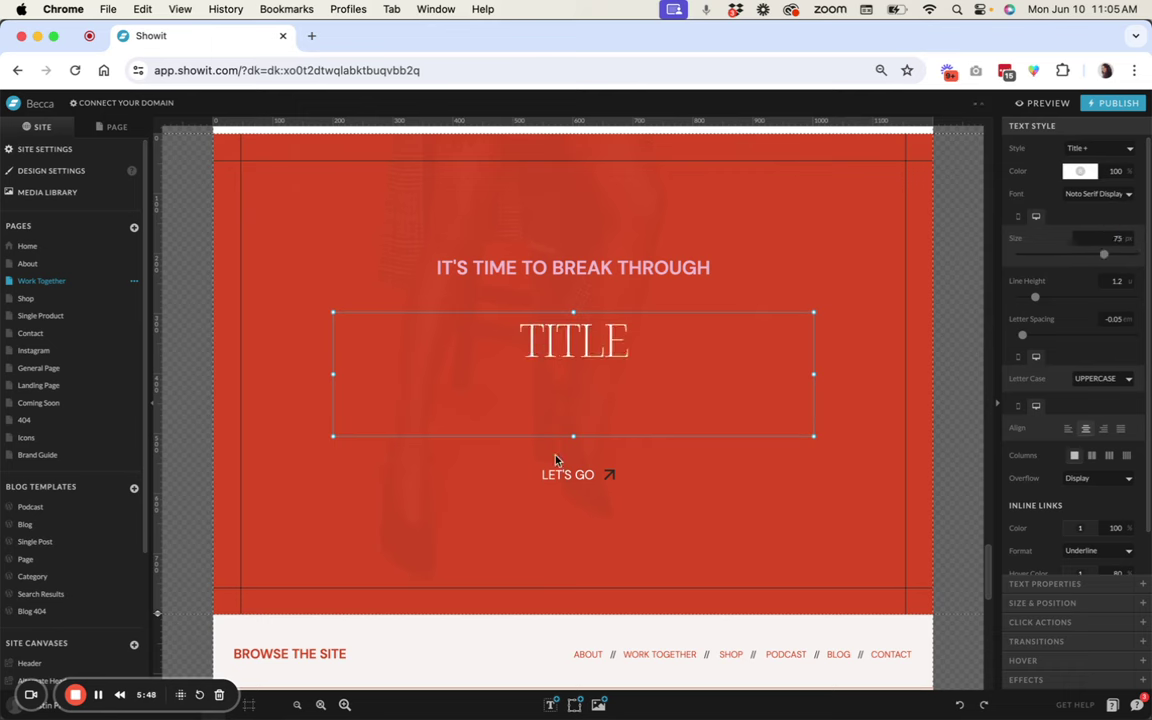
- Set letter case to Normal and type 'This is your moment to break through. Time to shine.'
double_click(620, 341)
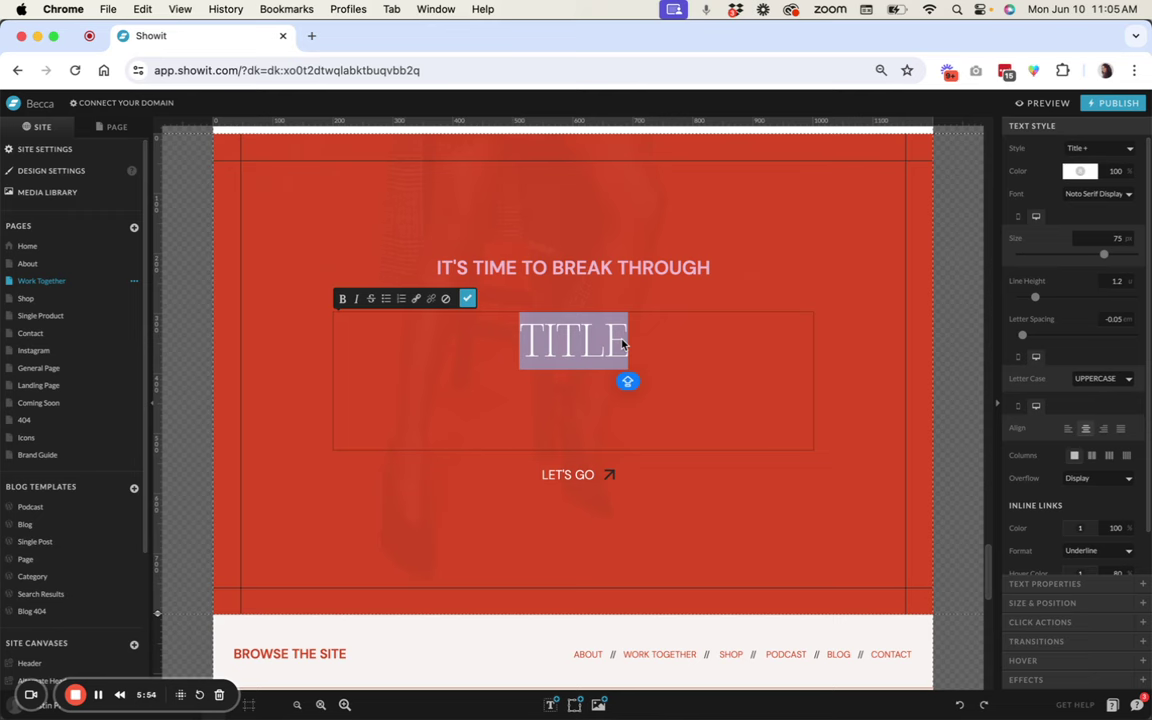
type("THIS")
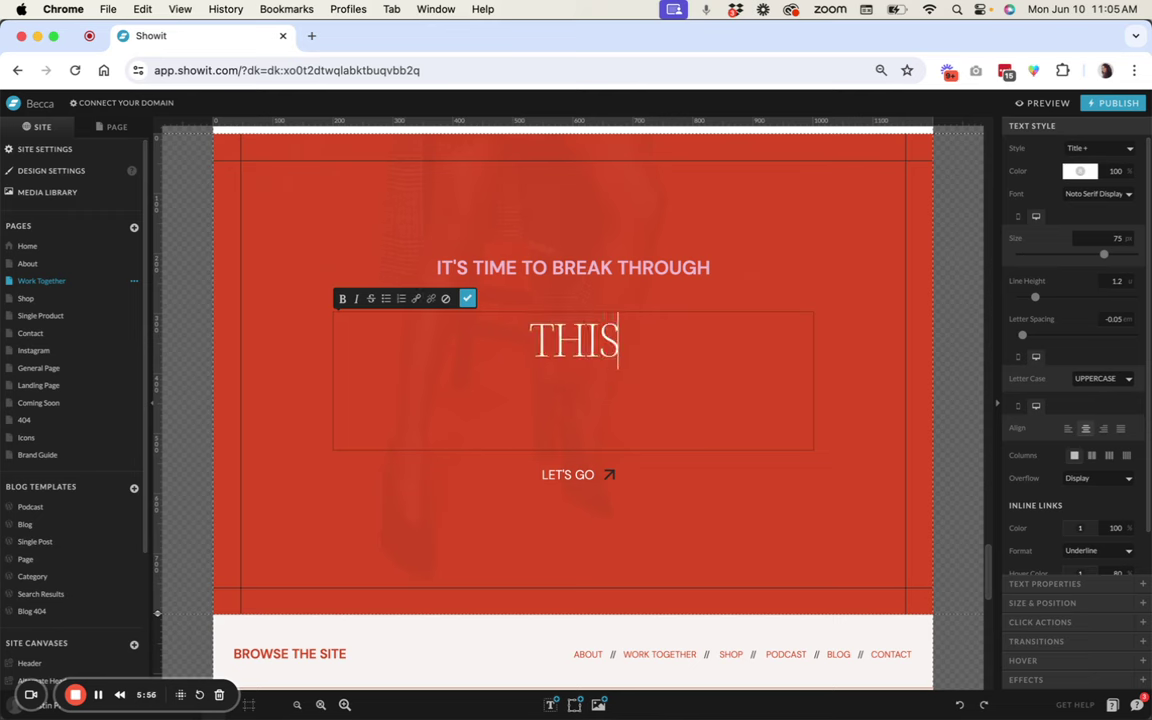
type(" I")
key("BackSpace")
key("BackSpace")
key("BackSpace")
key("BackSpace")
key("BackSpace")
key("BackSpace")
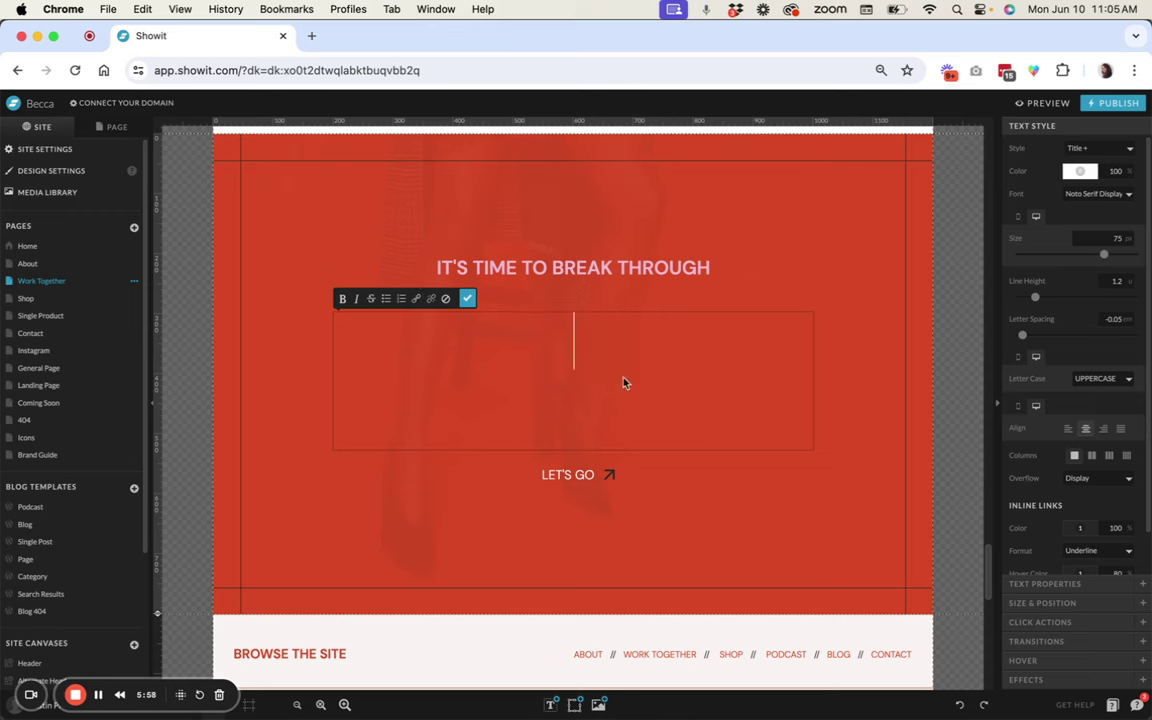
left_click(1104, 379)
left_click(1097, 360)
type("tHI")
key("BackSpace")
key("BackSpace")
key("BackSpace")
type("This")
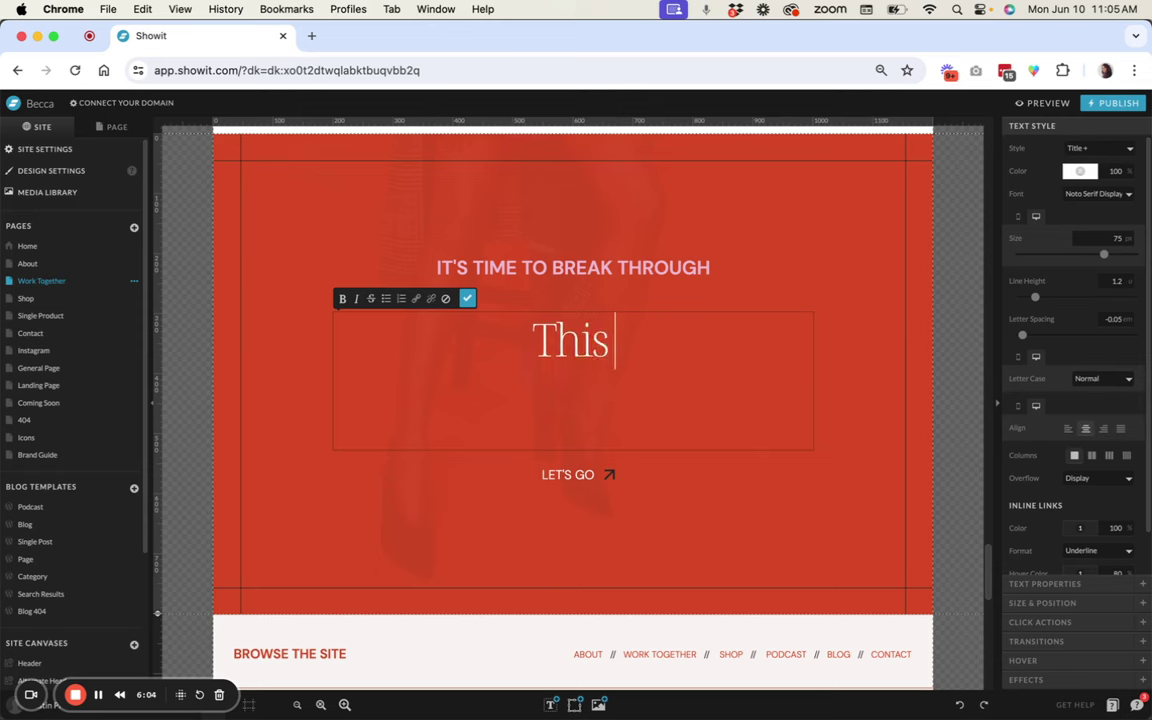
type(" is your moem")
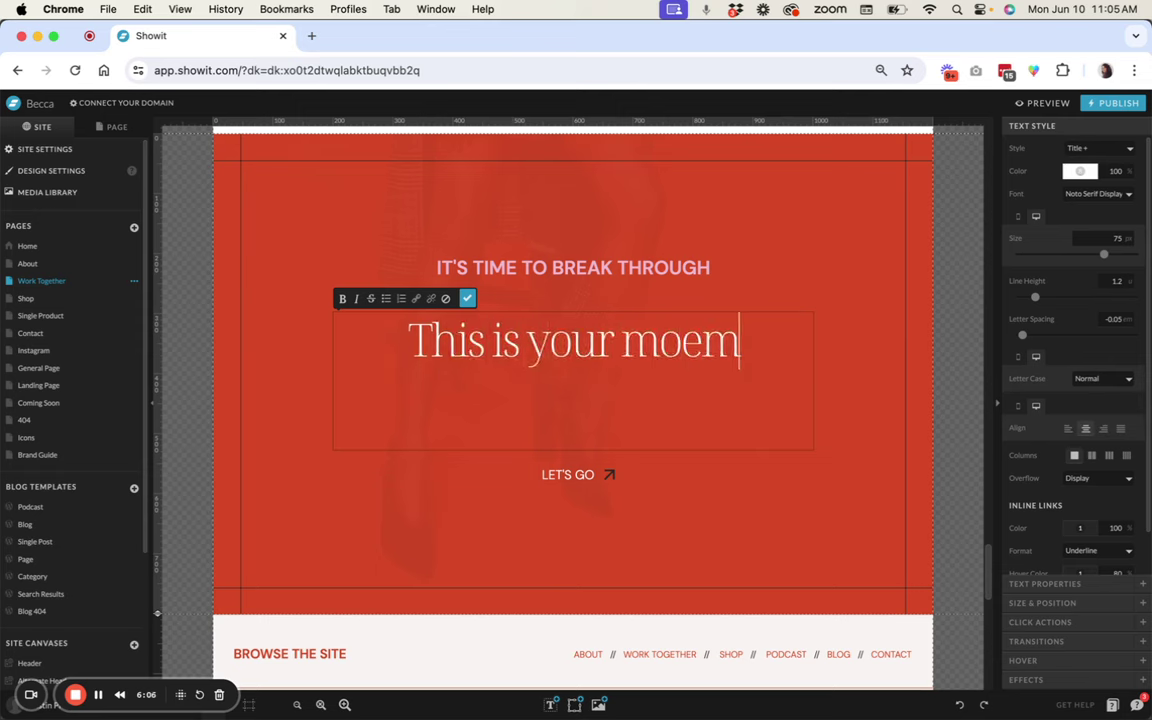
key("BackSpace")
key("BackSpace")
type("ment to break")
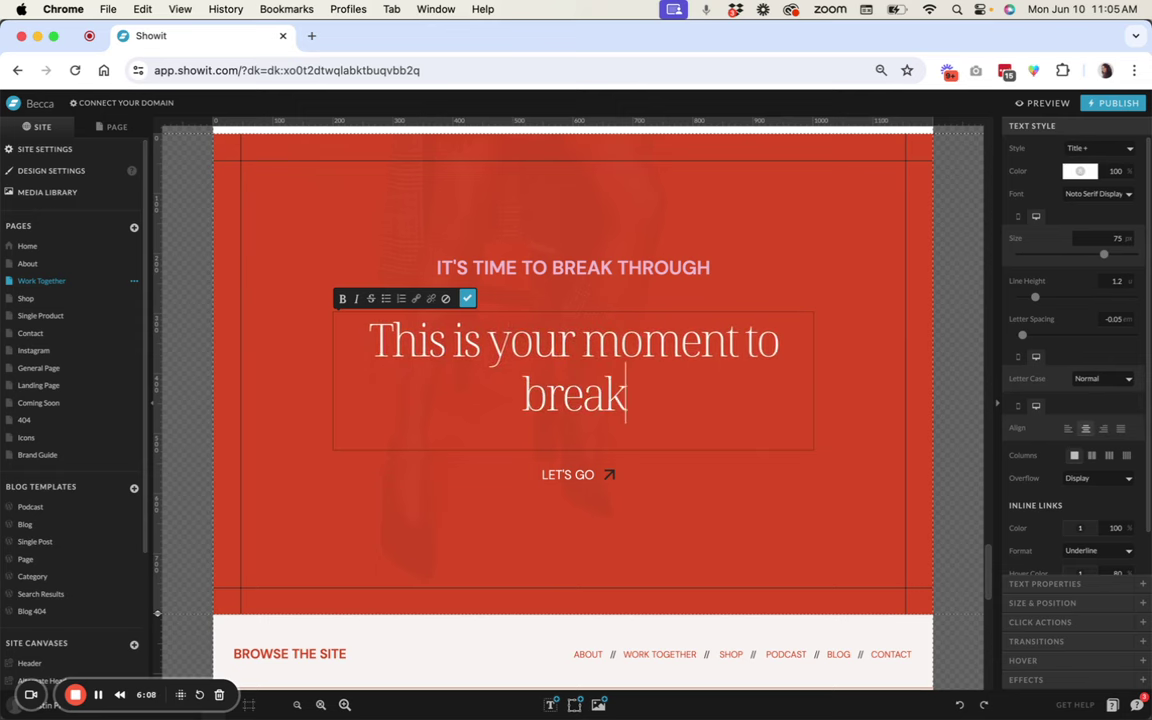
type(" through.")
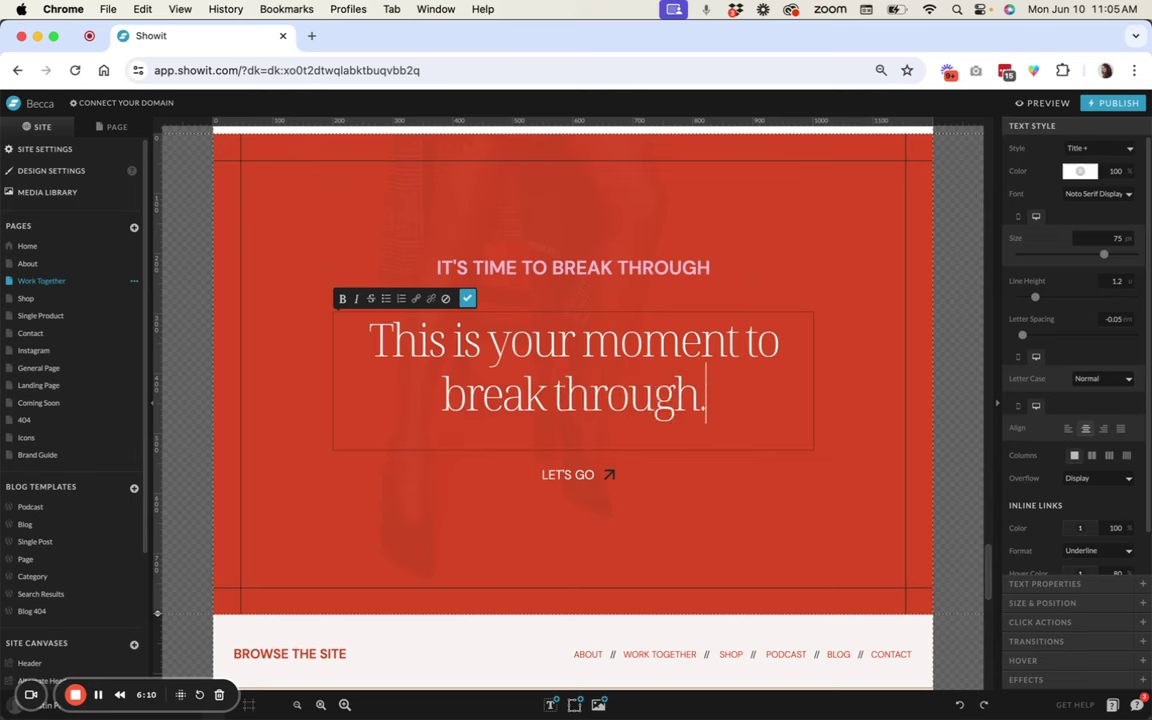
type(" Time to ")
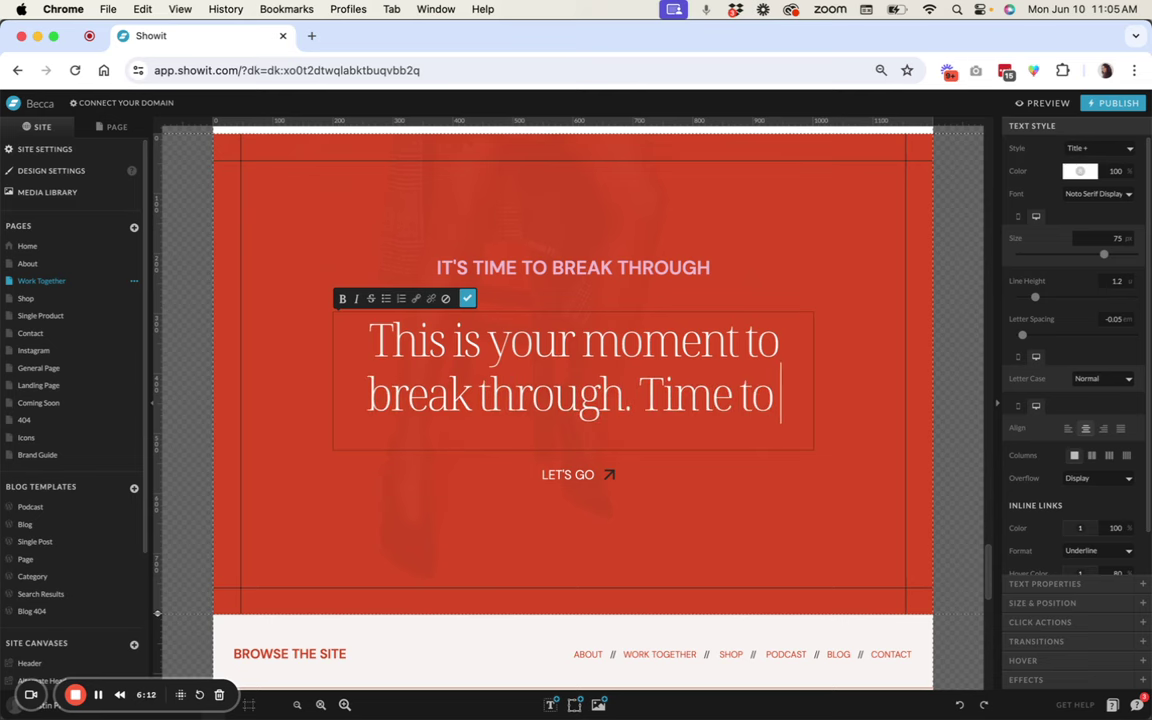
type("shine.")
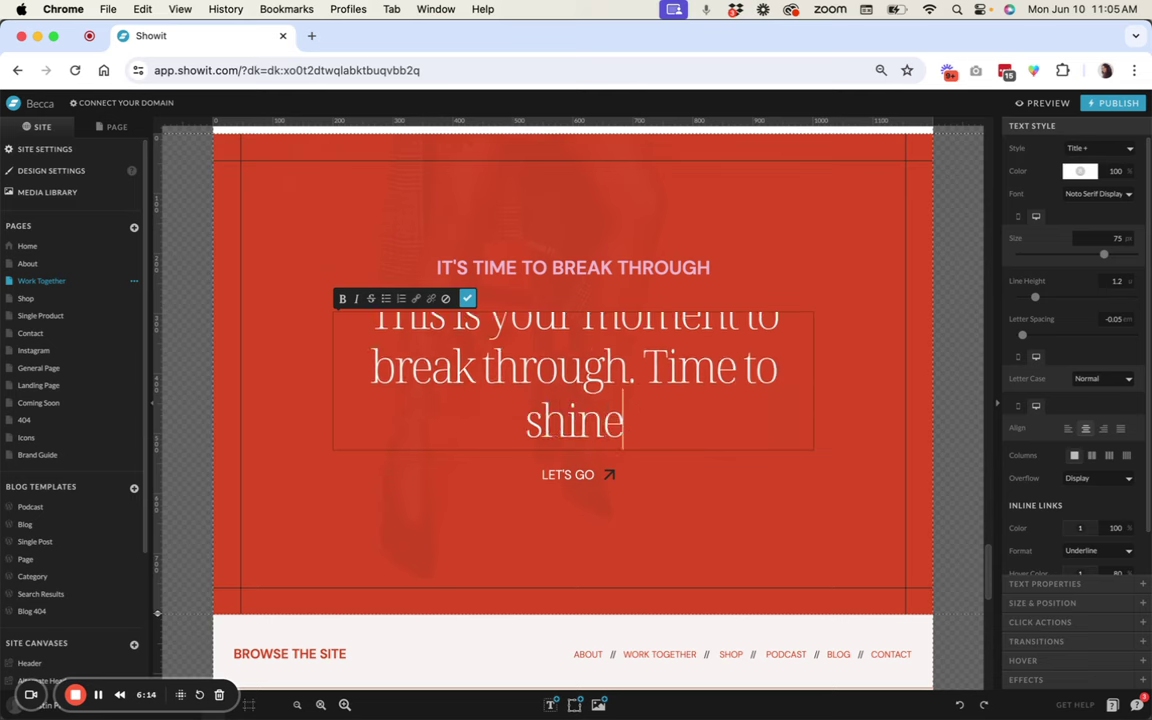
left_click(468, 299)
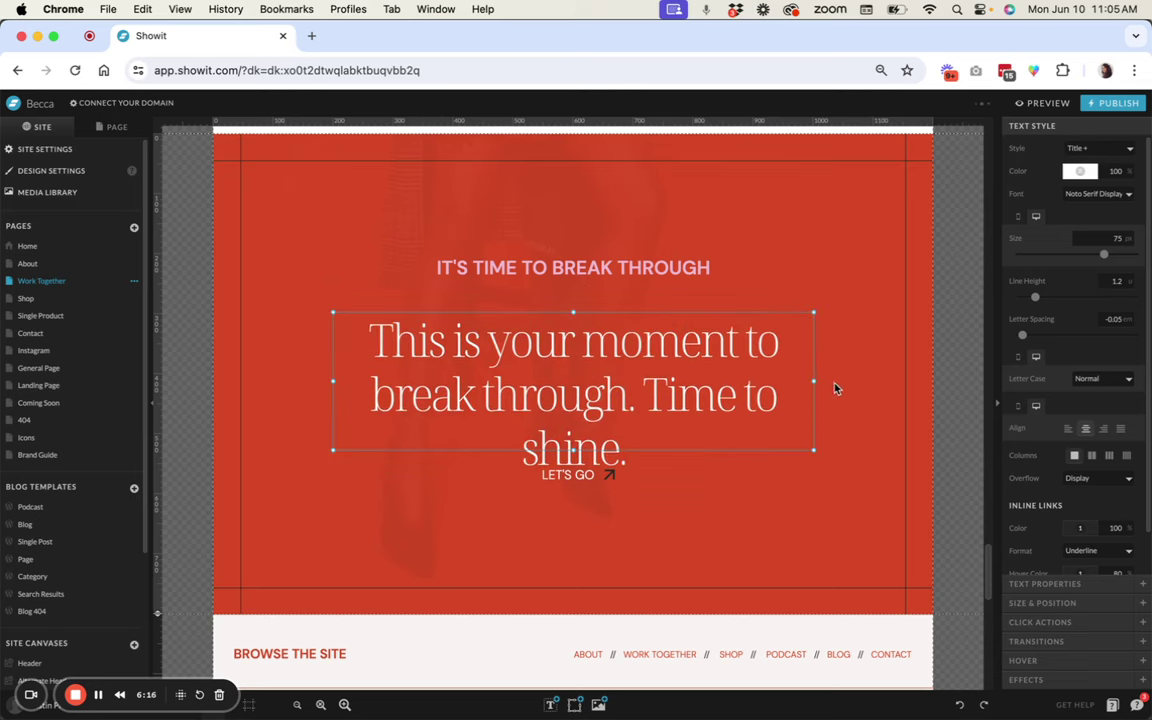
- Drag the headline's right edge outward so the sentence wraps onto two lines
left_click_drag(827, 381, 841, 381)
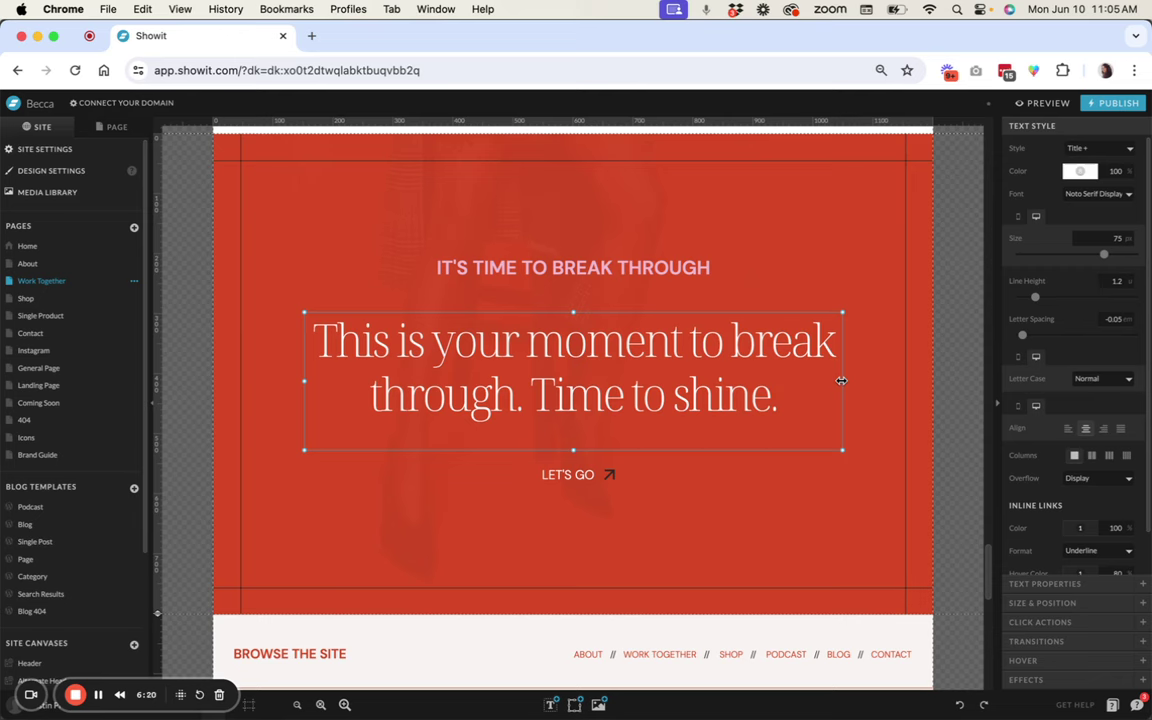
double_click(766, 397)
double_click(766, 397)
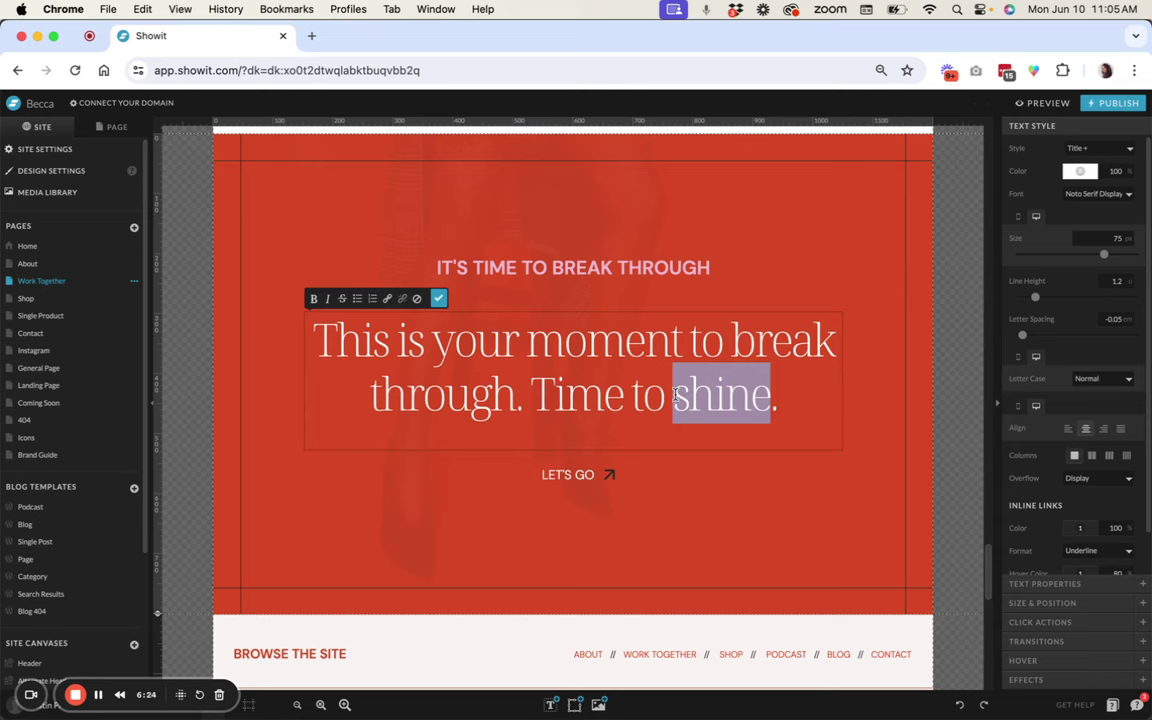
left_click_drag(682, 340, 527, 340)
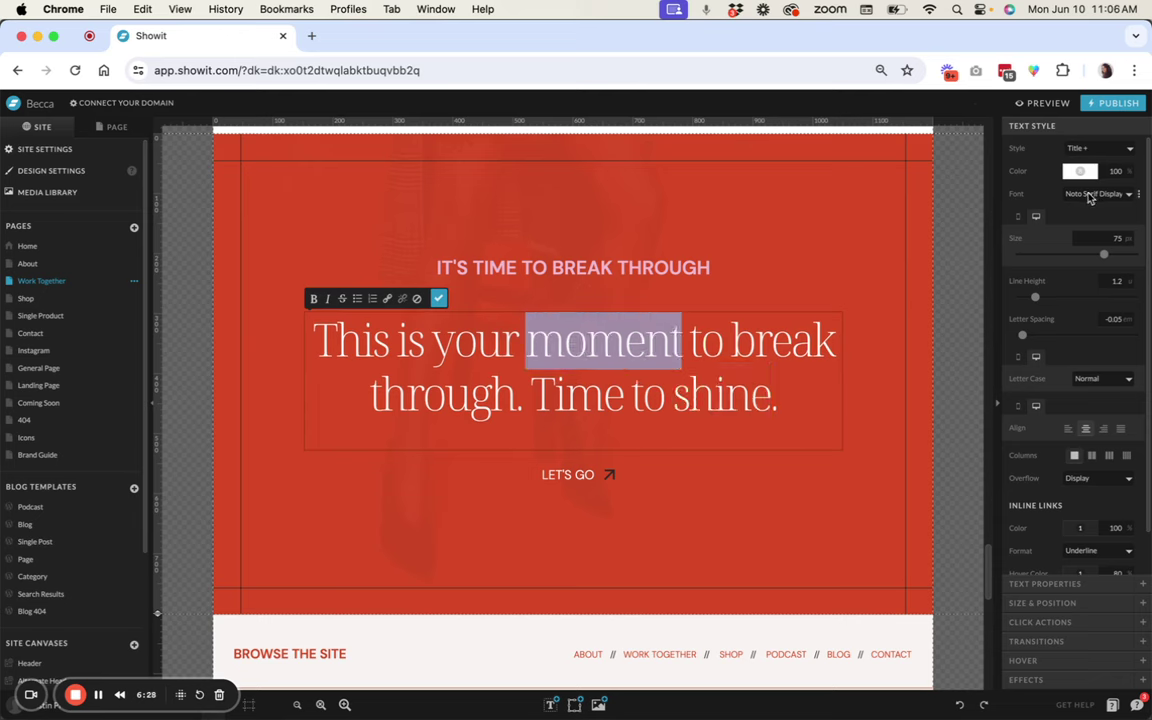
left_click(440, 299)
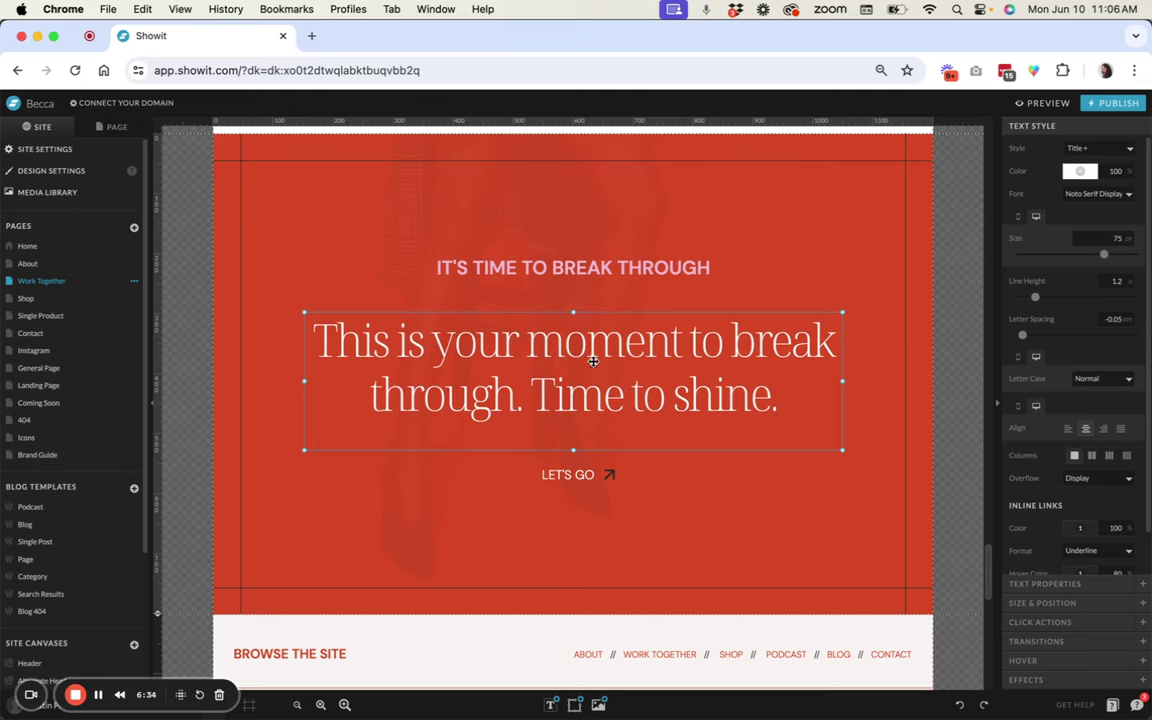
double_click(553, 313)
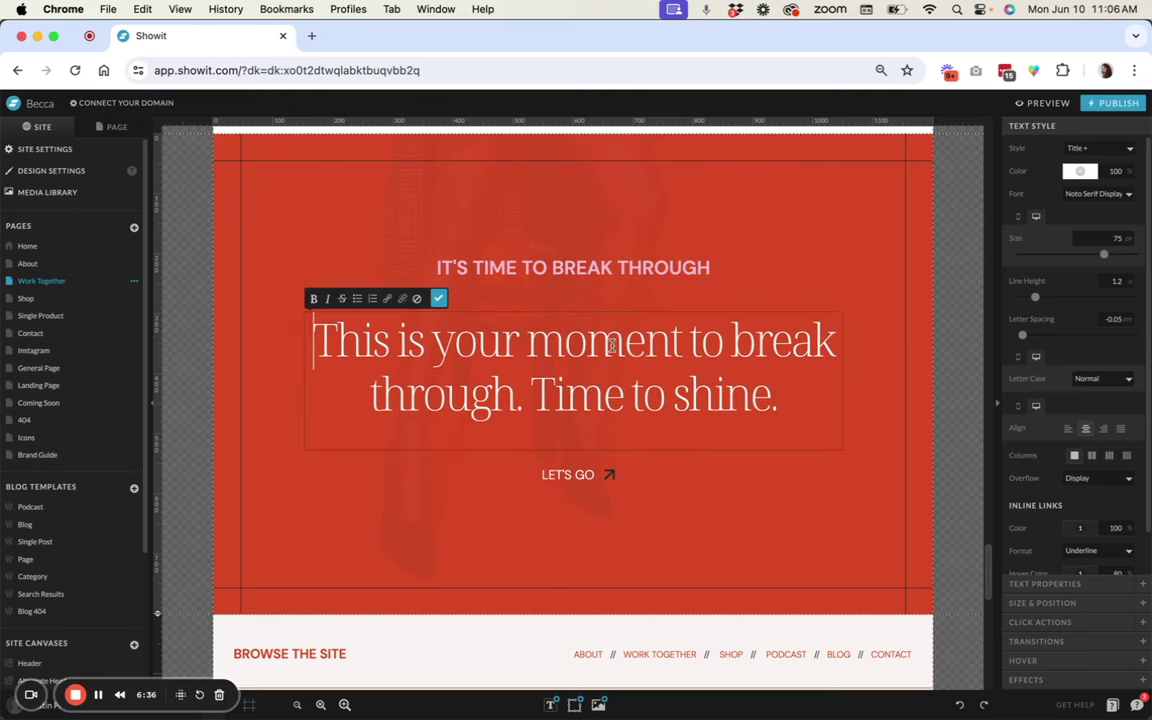
left_click(439, 300)
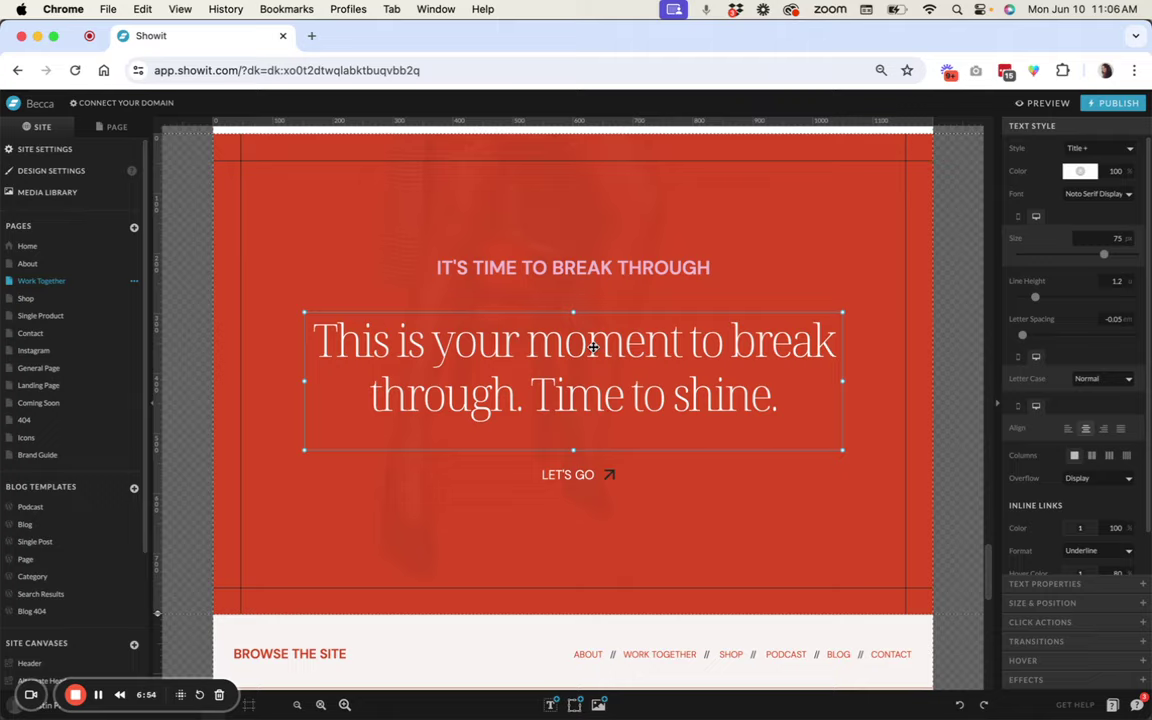
- In the headline's Edit HTML, wrap 'moment' in <span style""> … </span>
double_click(593, 347)
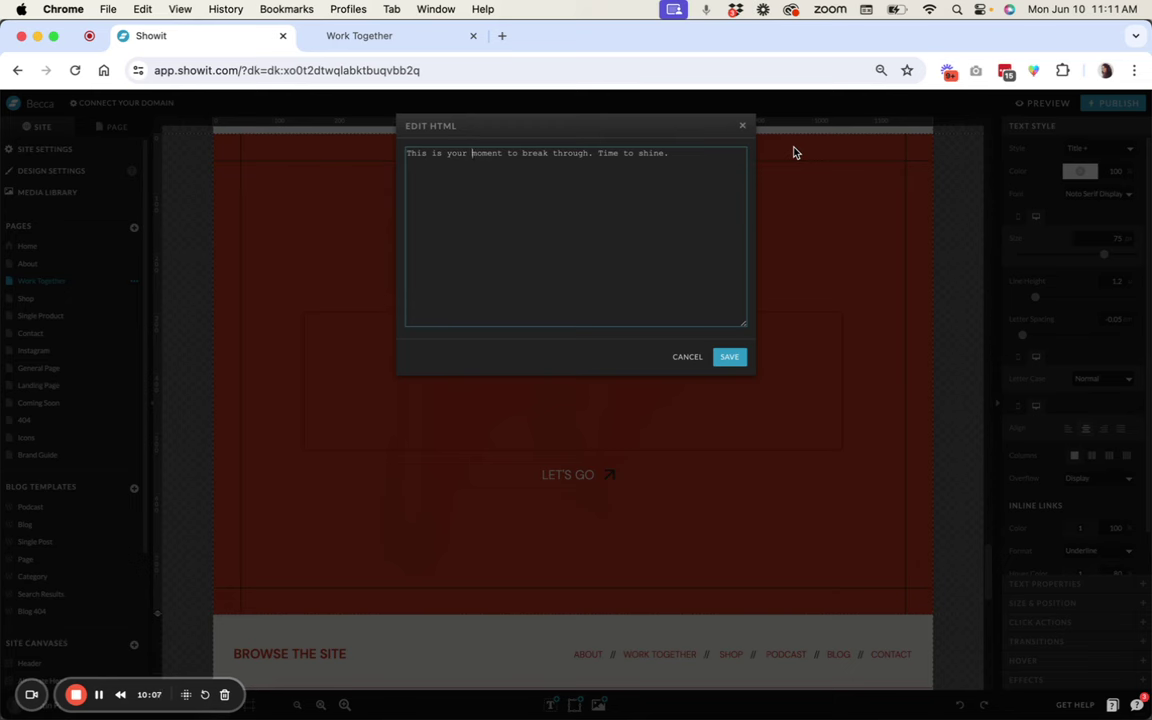
left_click(473, 153)
type("<span")
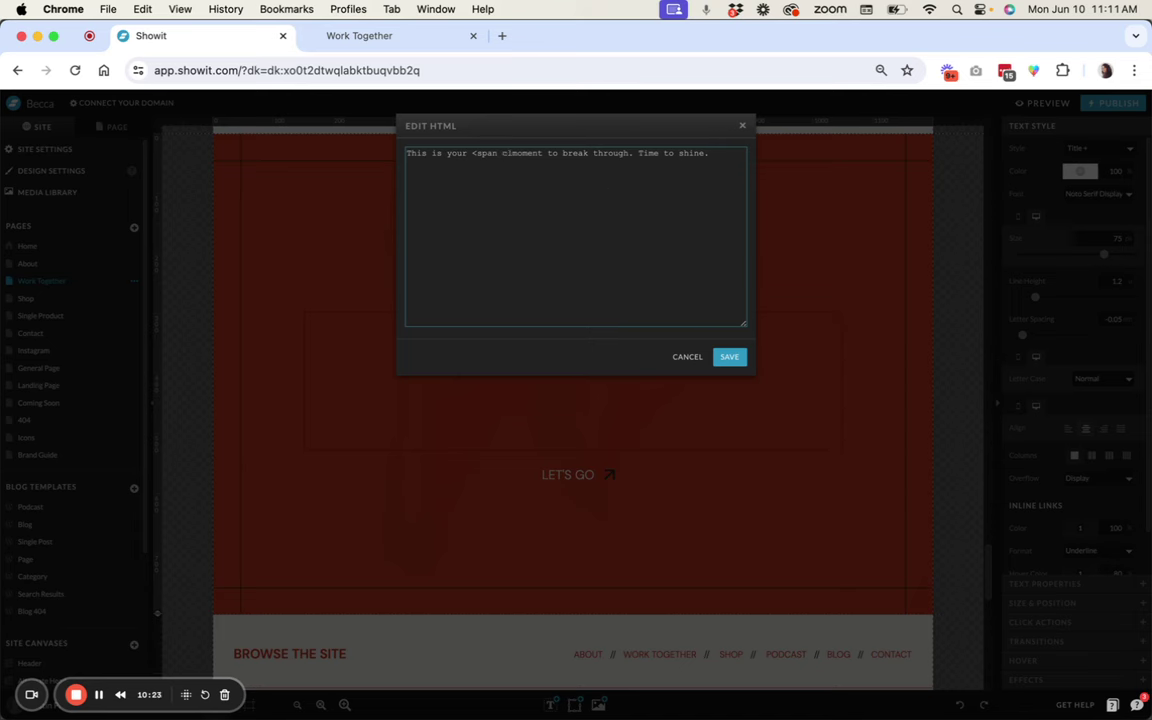
type("style\"")
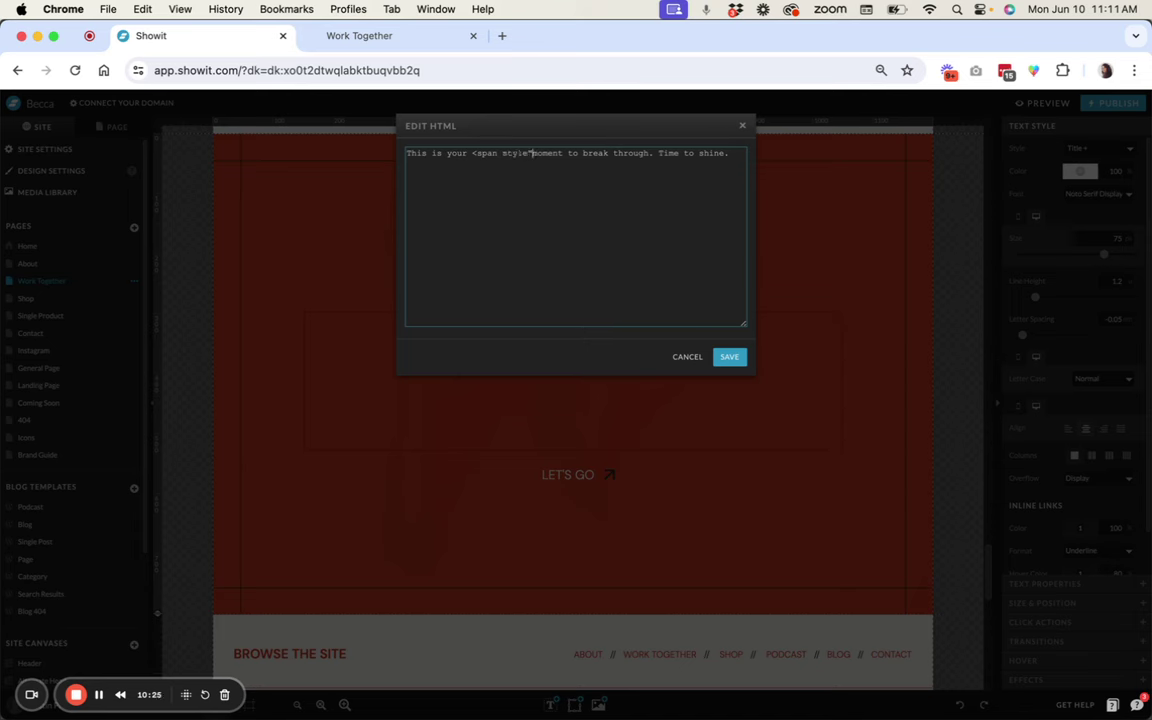
type("\">")
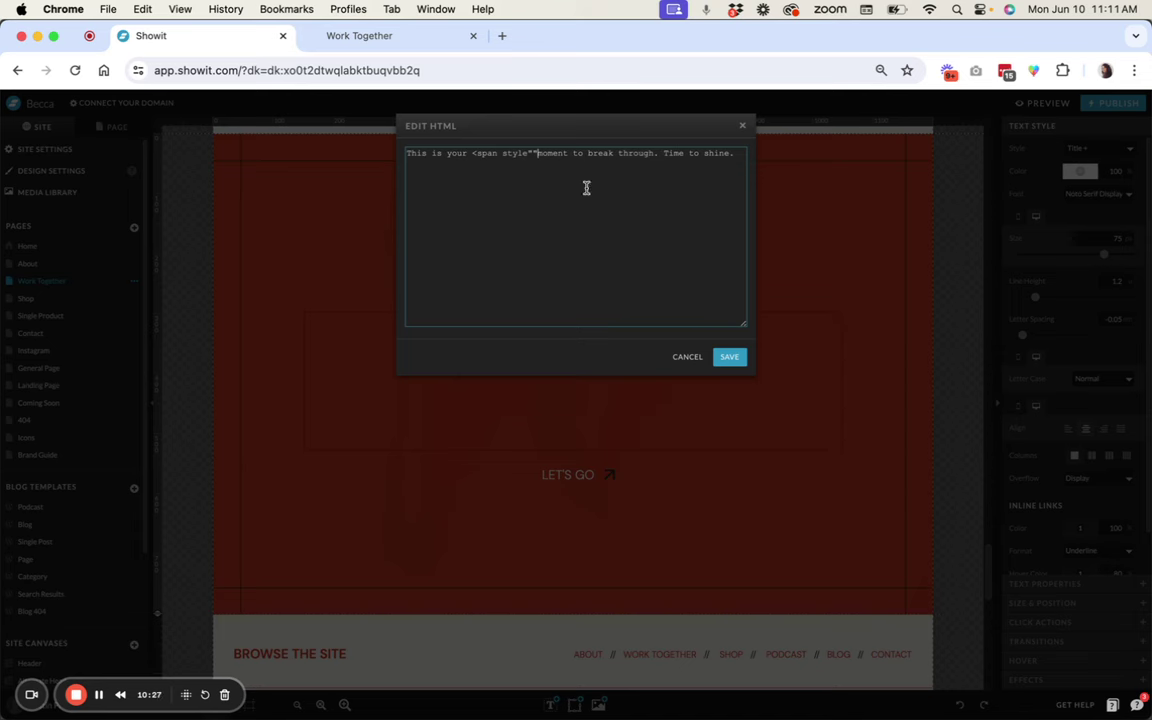
left_click(573, 153)
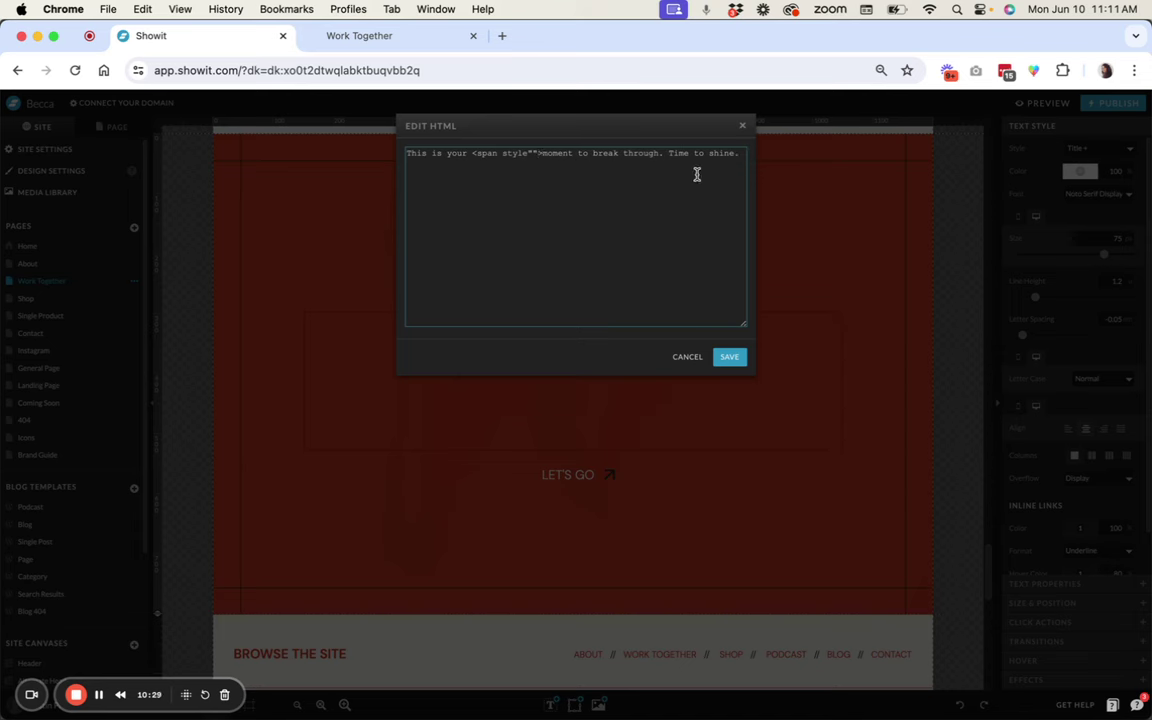
type("</span>")
left_click(533, 153)
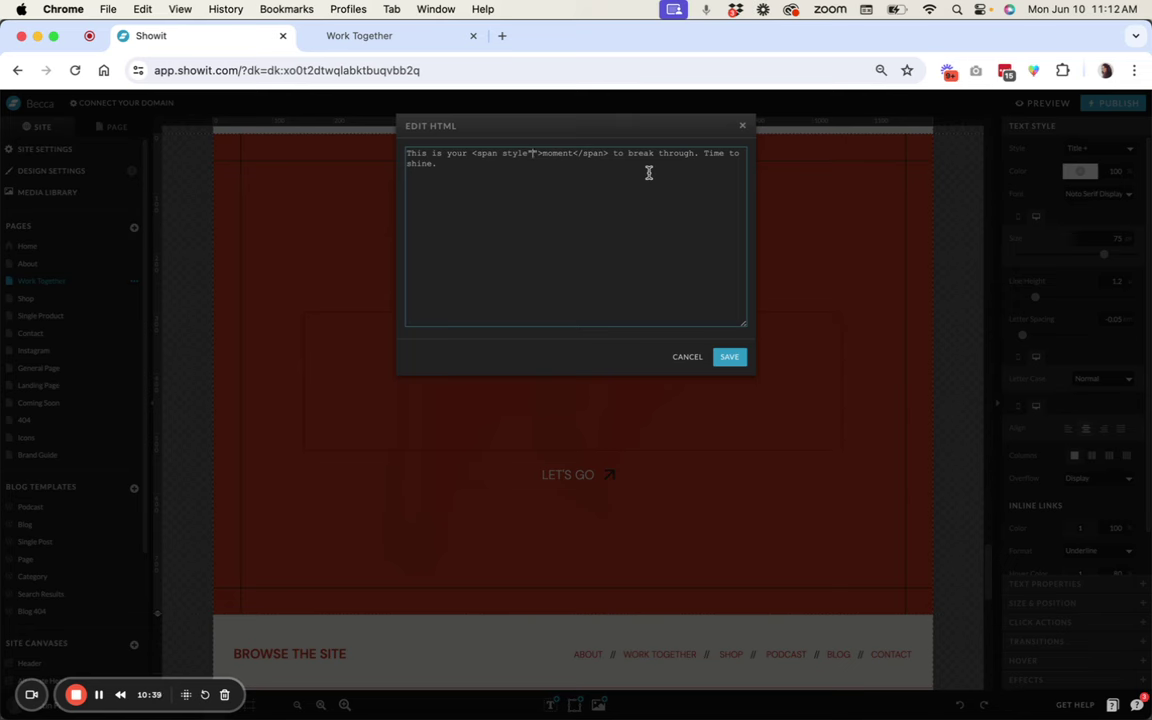
- Fill the span's style with font-family:'DM Sans';font-weight:700;
type("font-fa")
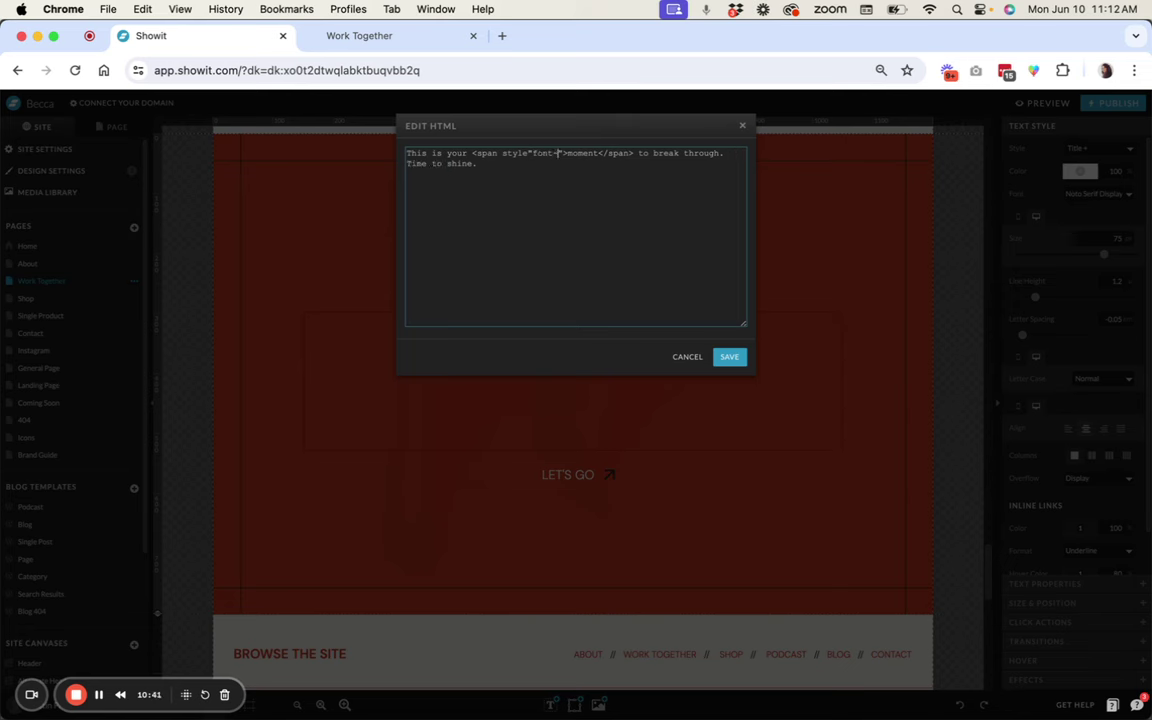
type("mily:")
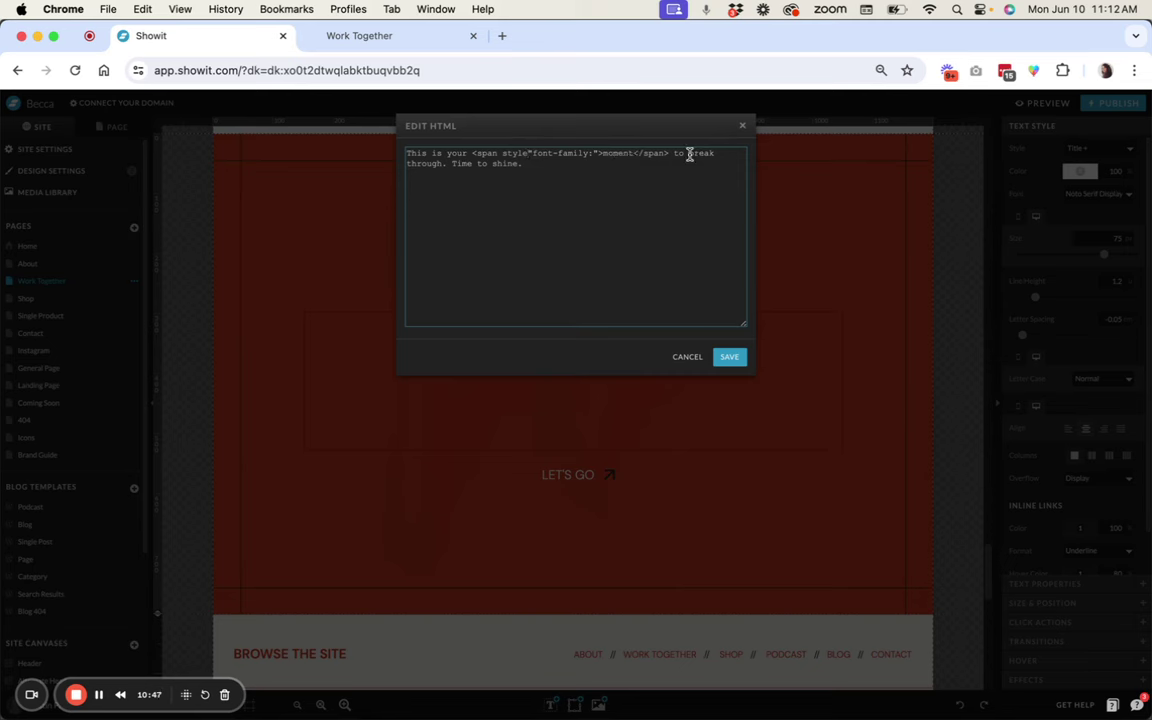
left_click(533, 153)
type("\"")
type("'DM")
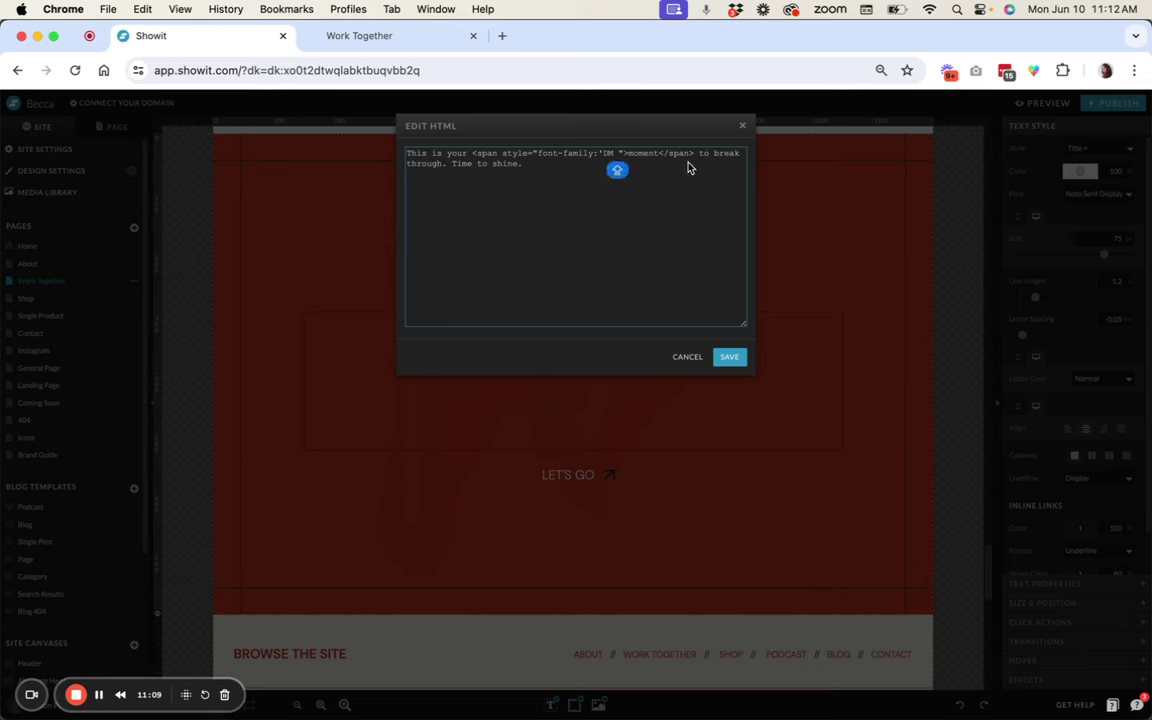
type("Sans'")
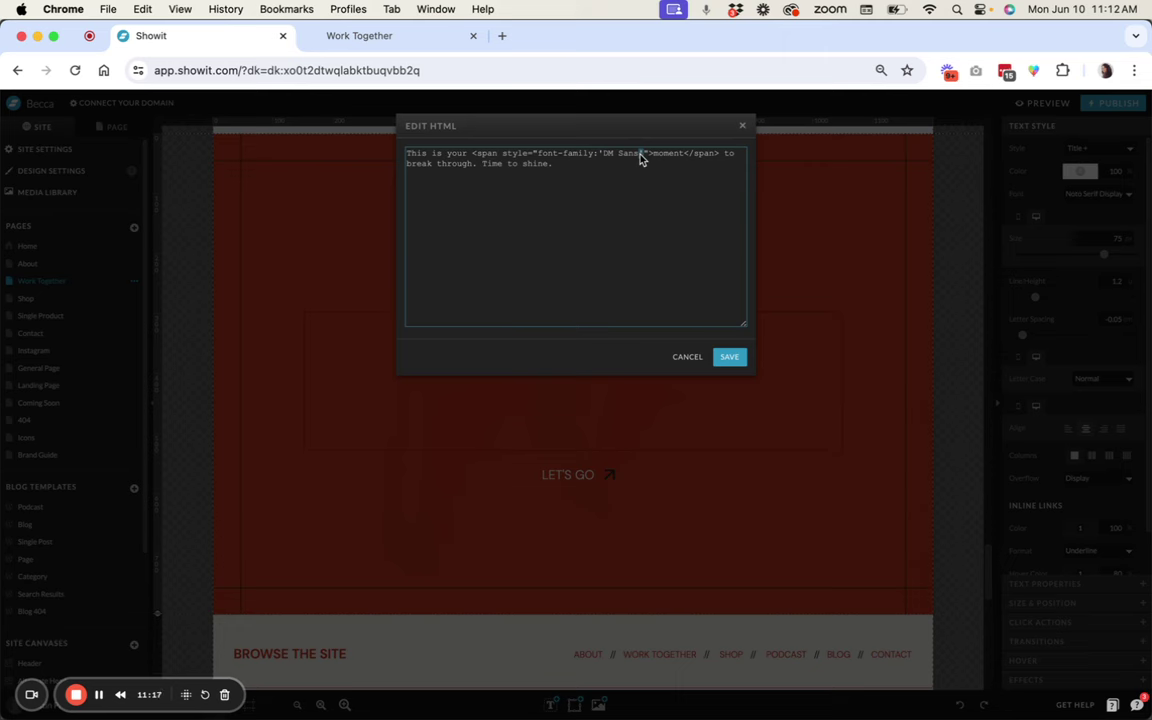
type(";")
type("font-weight:")
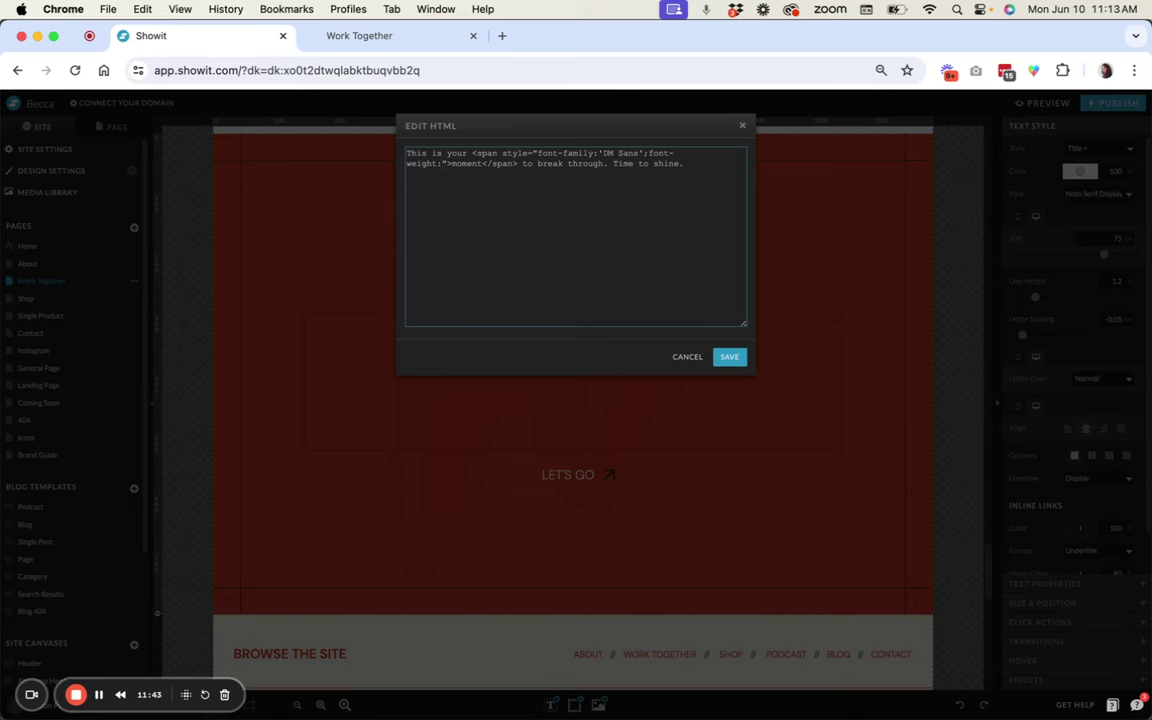
type("700;")
- Save the bold 'moment' span, then add text-transform: uppercase to its style
left_click(731, 357)
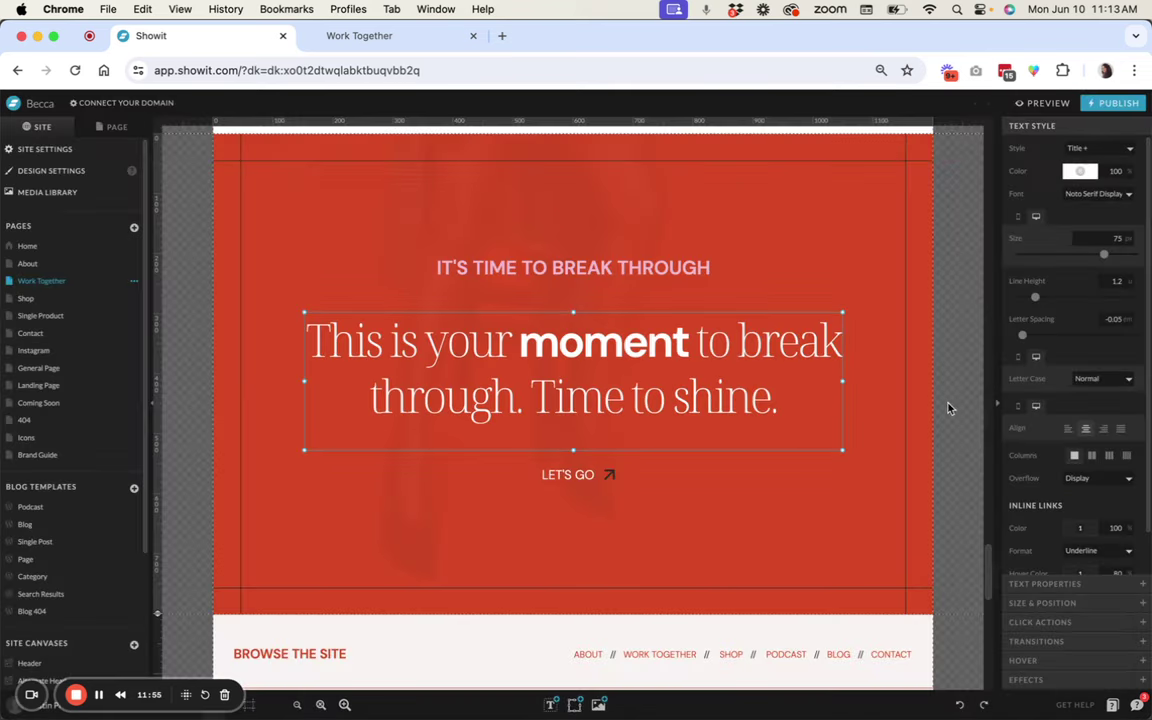
double_click(640, 386)
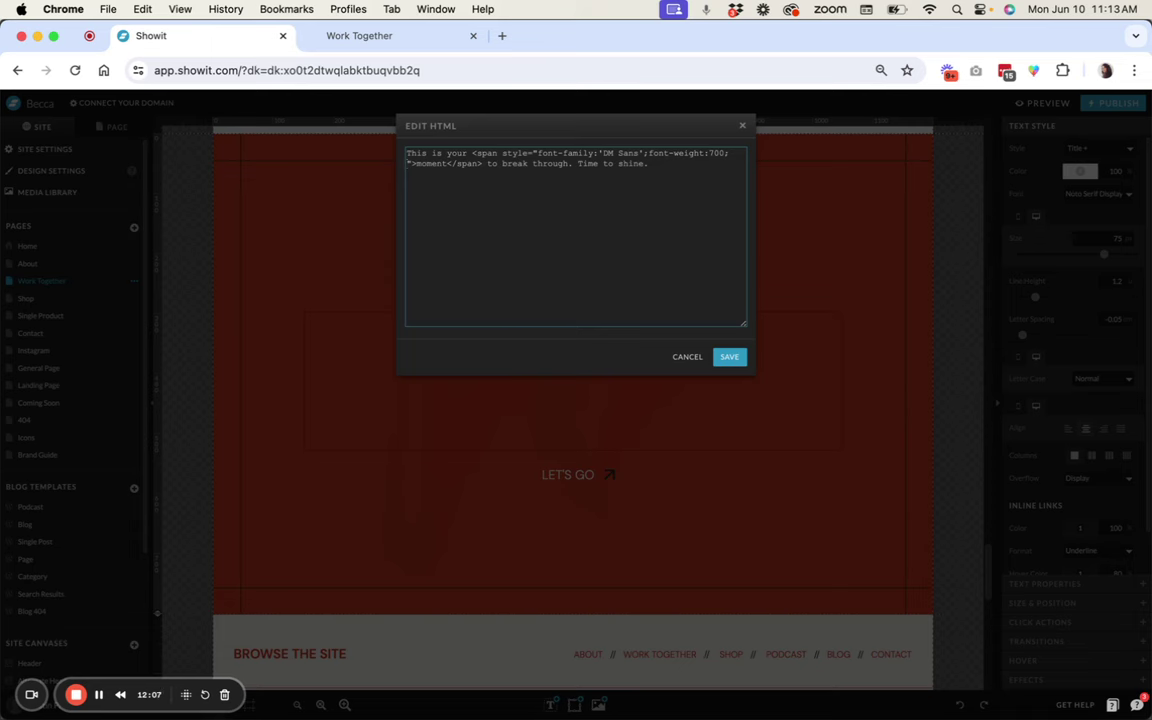
type("tran")
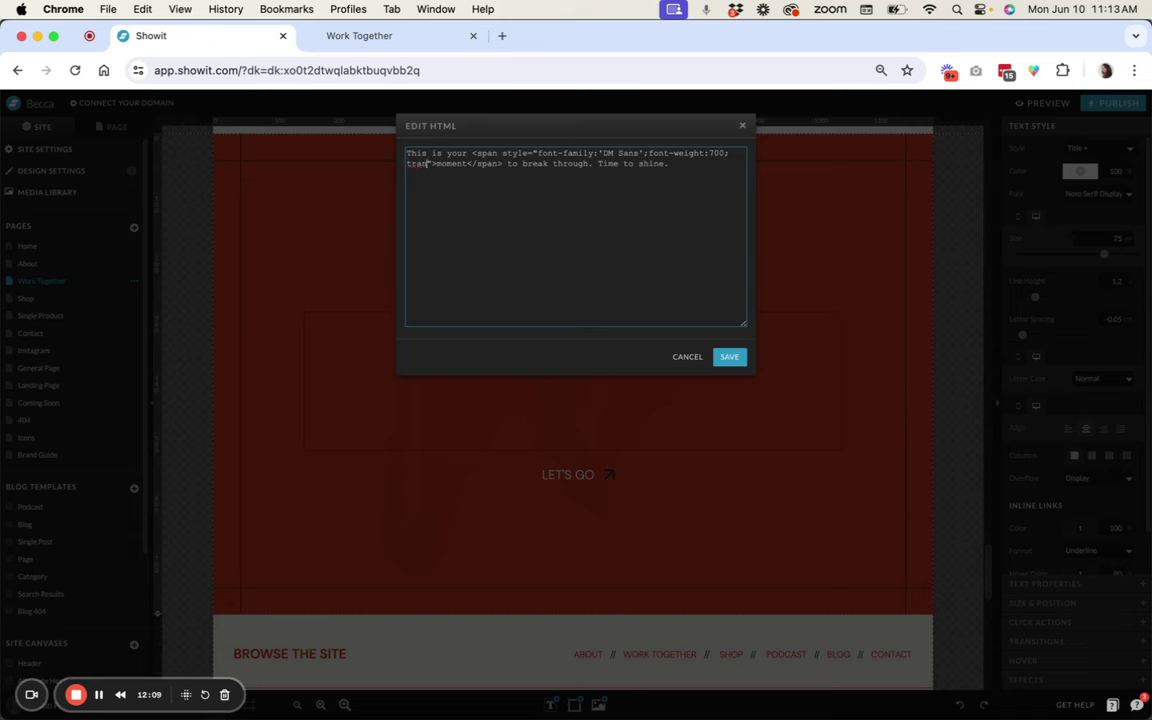
key("BackSpace")
key("BackSpace")
key("BackSpace")
key("BackSpace")
type("text-tra")
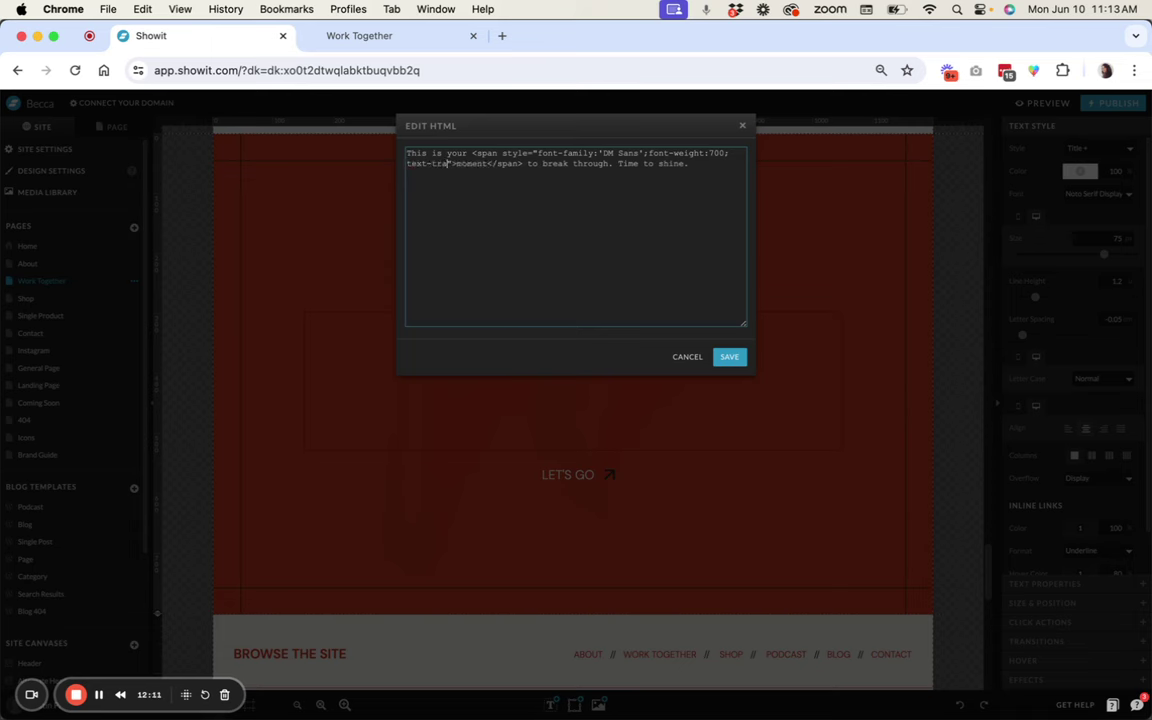
type("nsform")
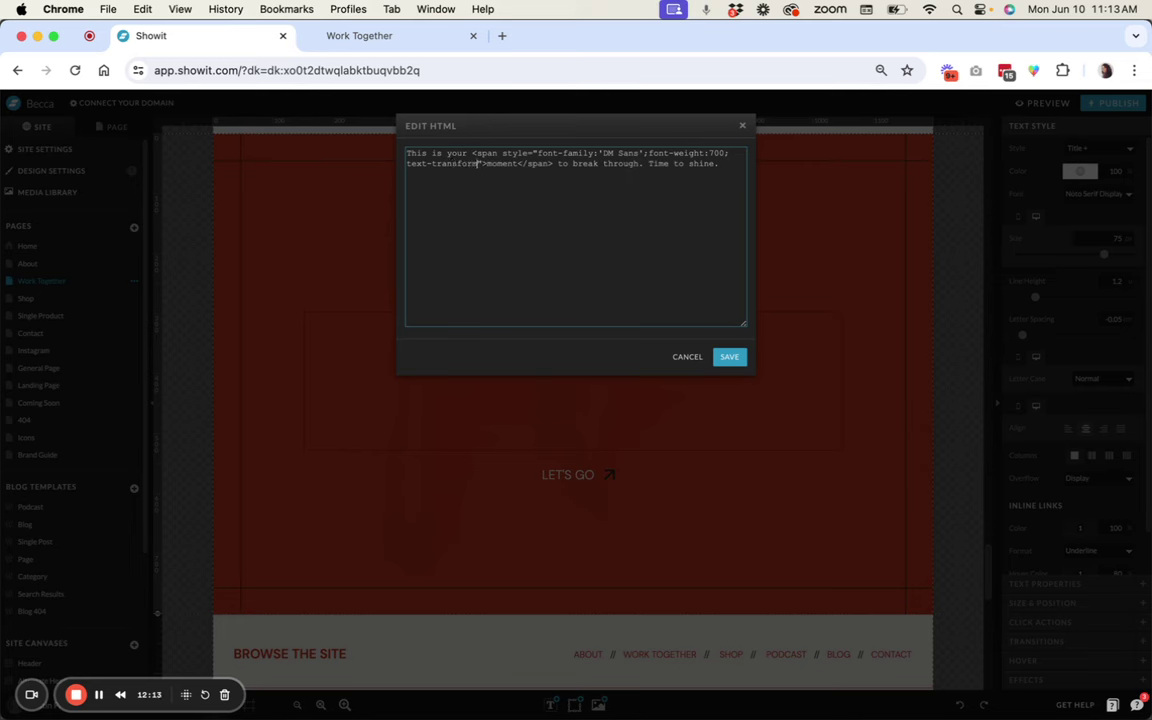
type(": uppercase")
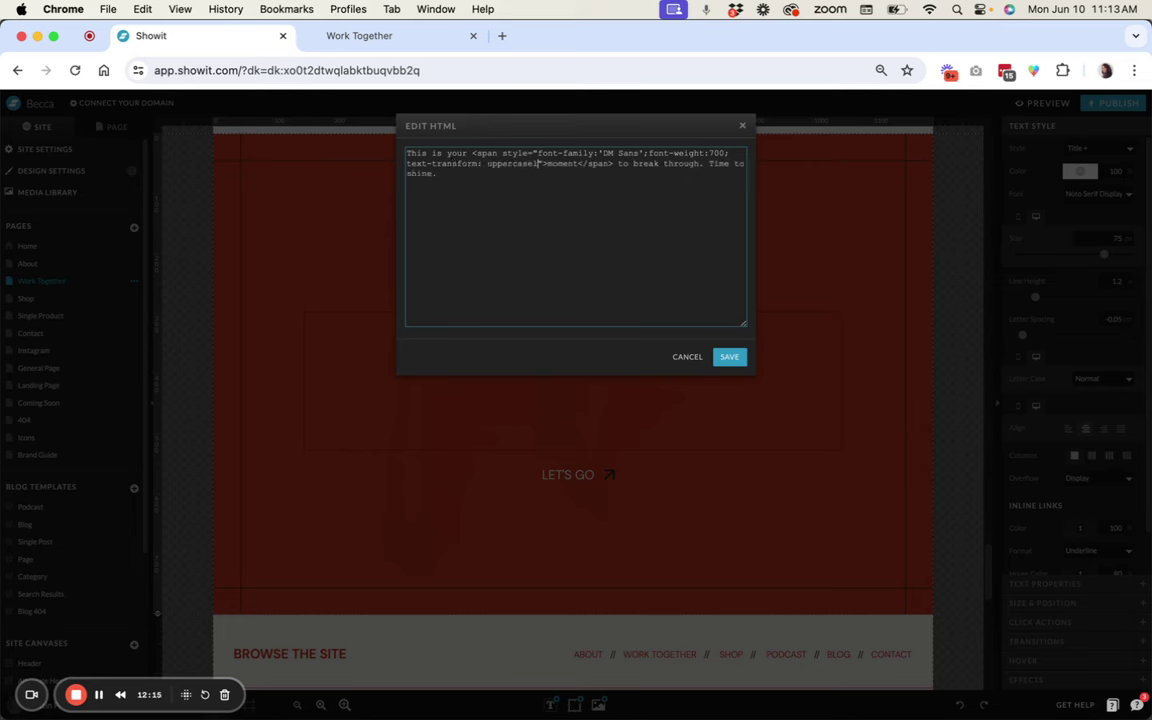
type(";")
- Wrap 'shine' in a copy of the same DM Sans bold uppercase span tag
left_click(555, 190)
left_click(572, 163)
left_click_drag(472, 153, 545, 165)
key("super+c")
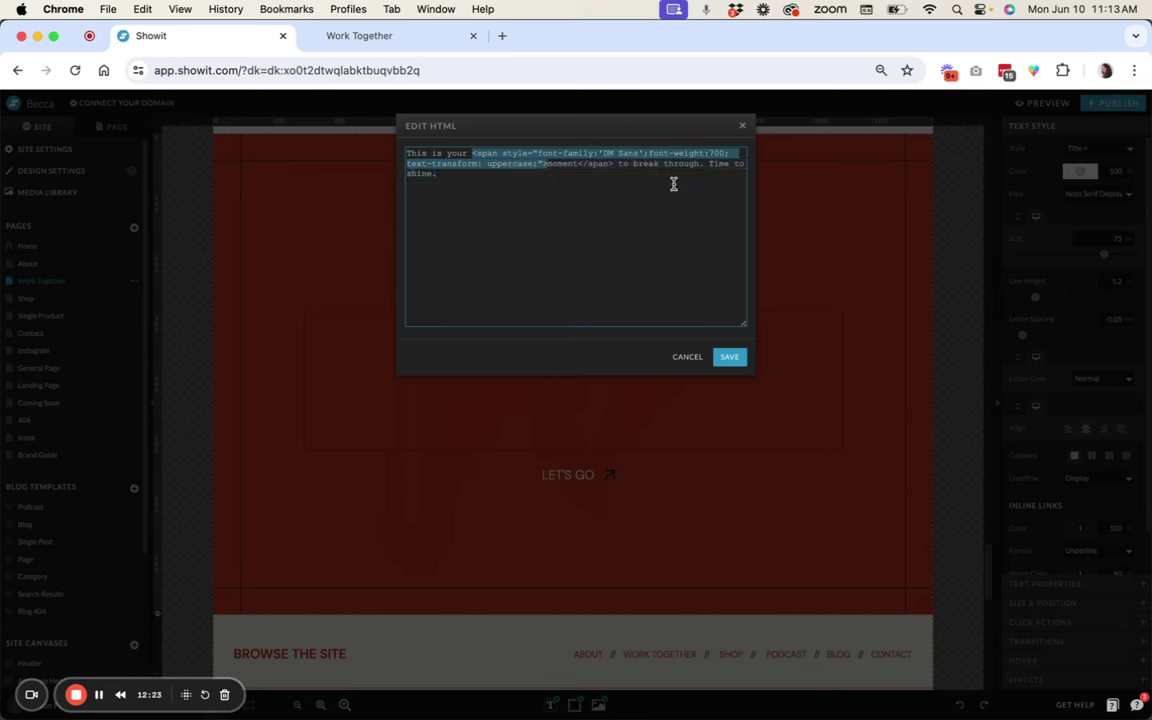
left_click(648, 165)
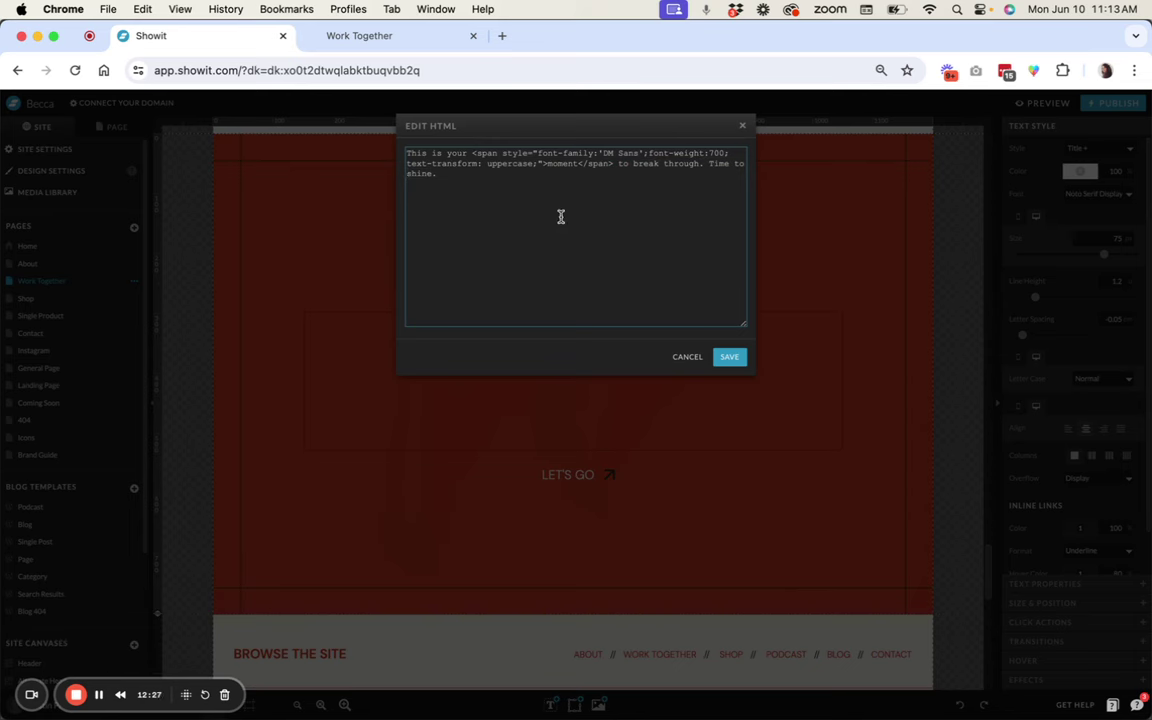
key("super+v")
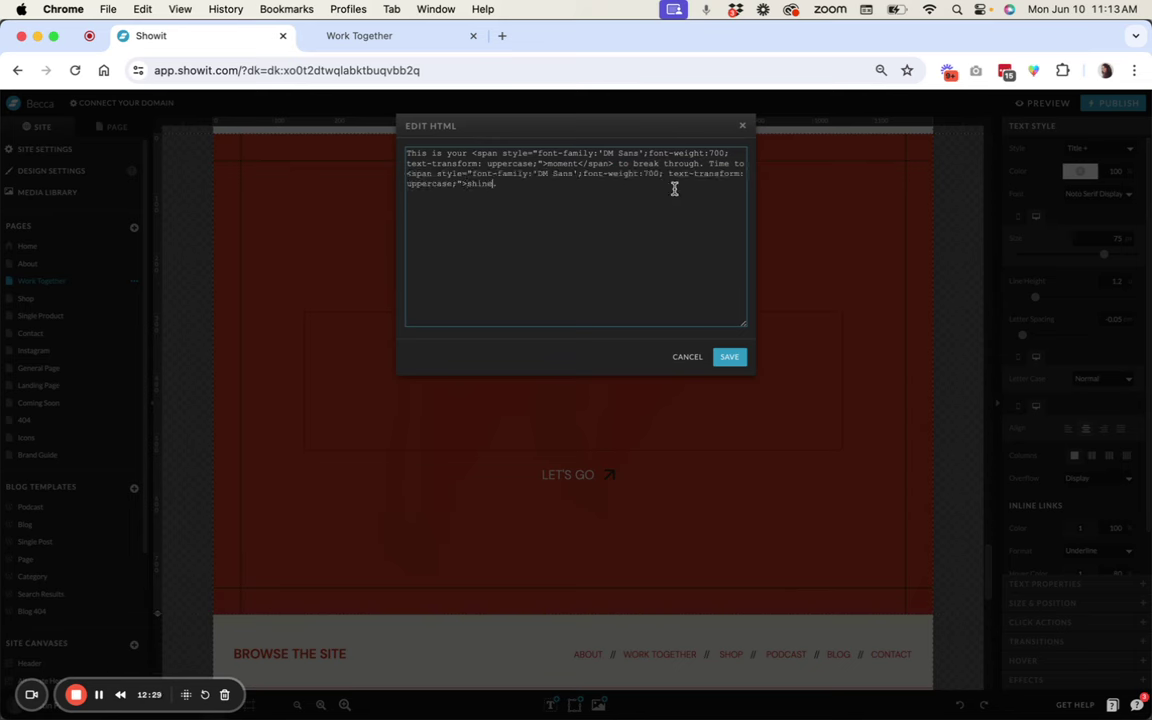
key("Right")
key("Right")
key("Right")
key("Right")
key("Right")
type("</span>")
- Save the HTML edits and widen the headline box so the sentence fits on two lines
left_click(731, 357)
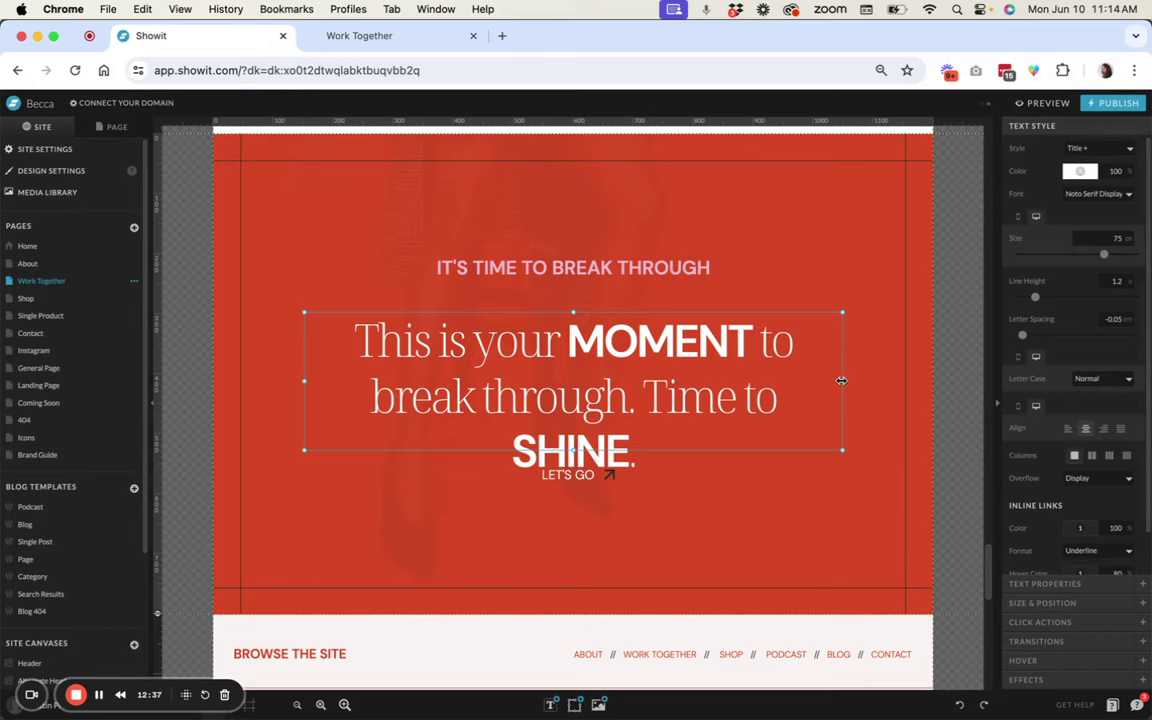
left_click_drag(841, 380, 856, 382)
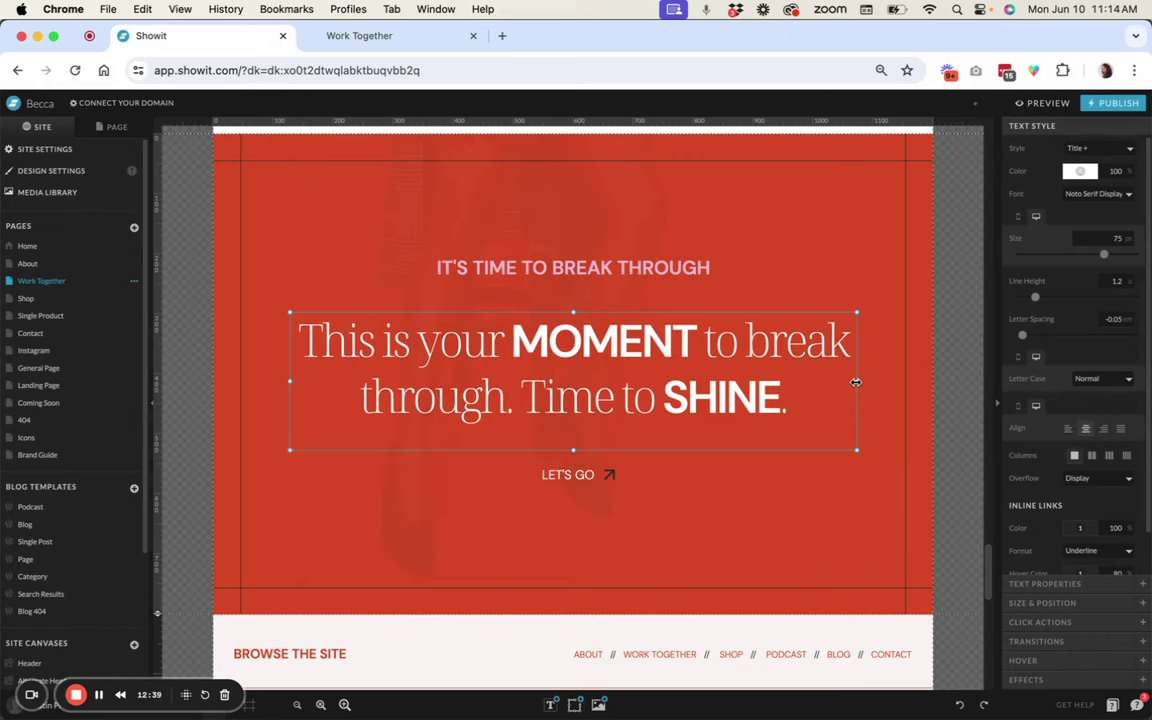